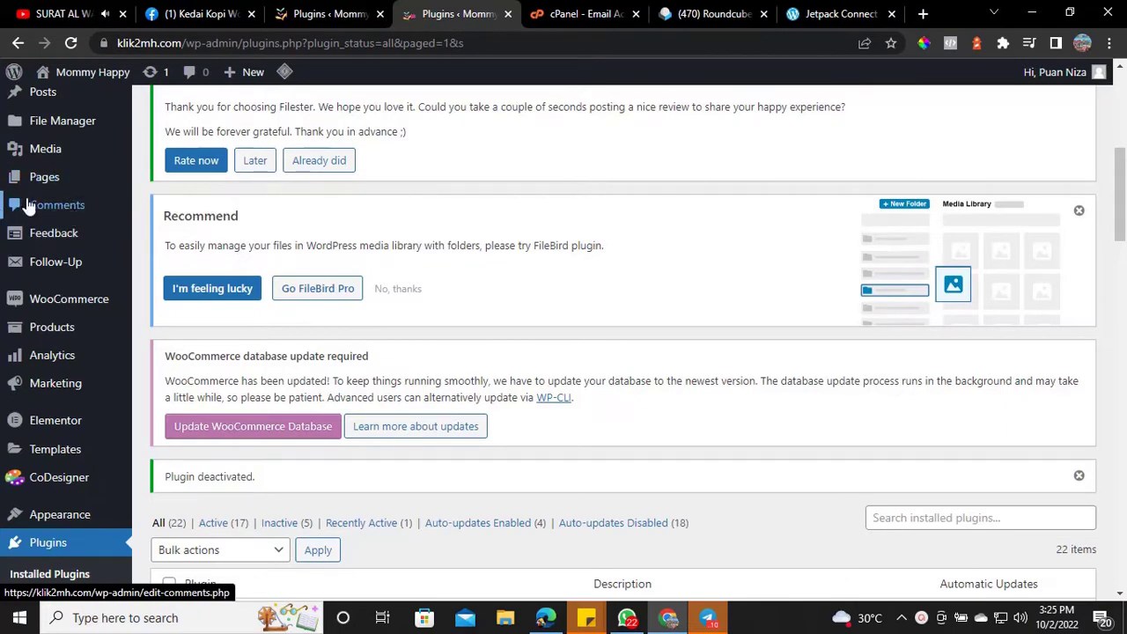
Find Jetpack in the installed plugins list and open its settings
scroll(70, 213, down, 2)
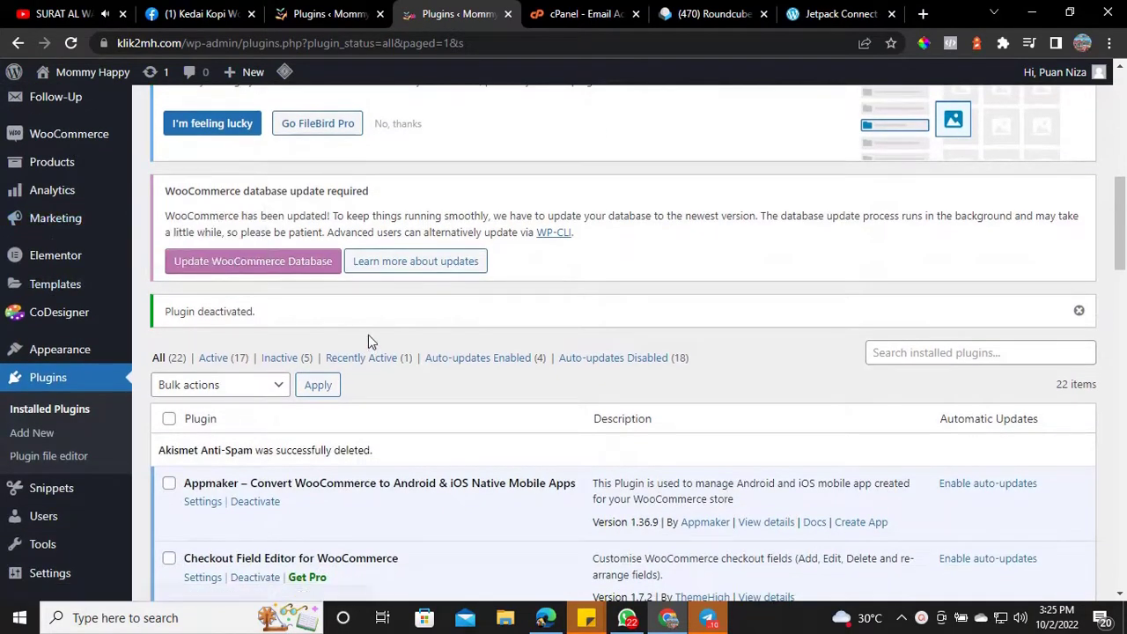
scroll(368, 335, down, 2)
scroll(292, 356, down, 1)
scroll(252, 370, down, 8)
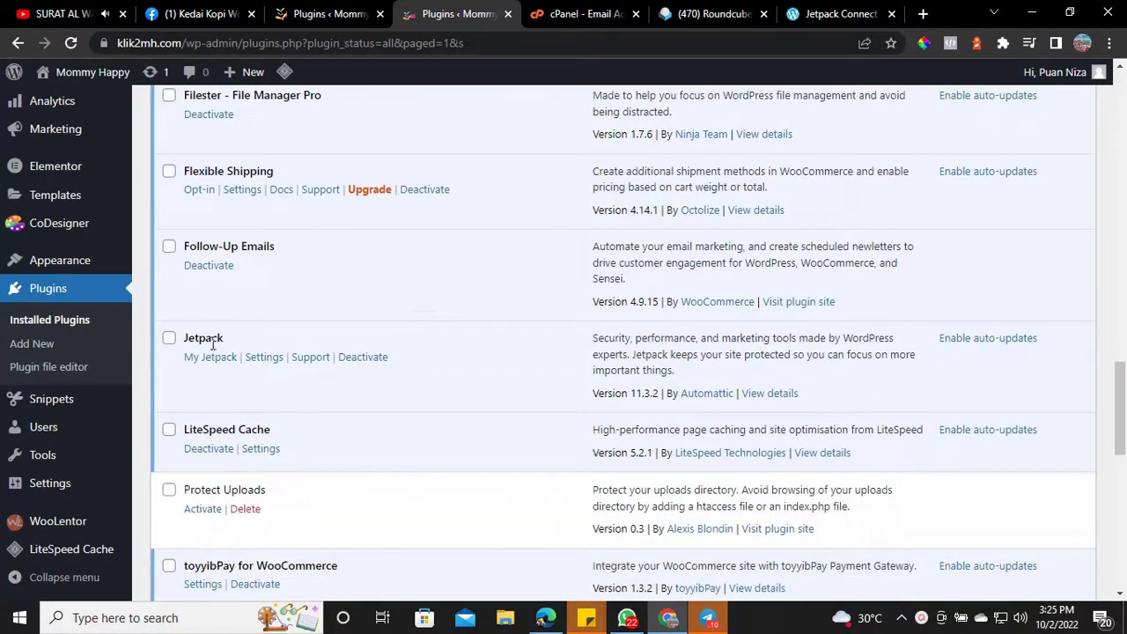
scroll(417, 360, up, 3)
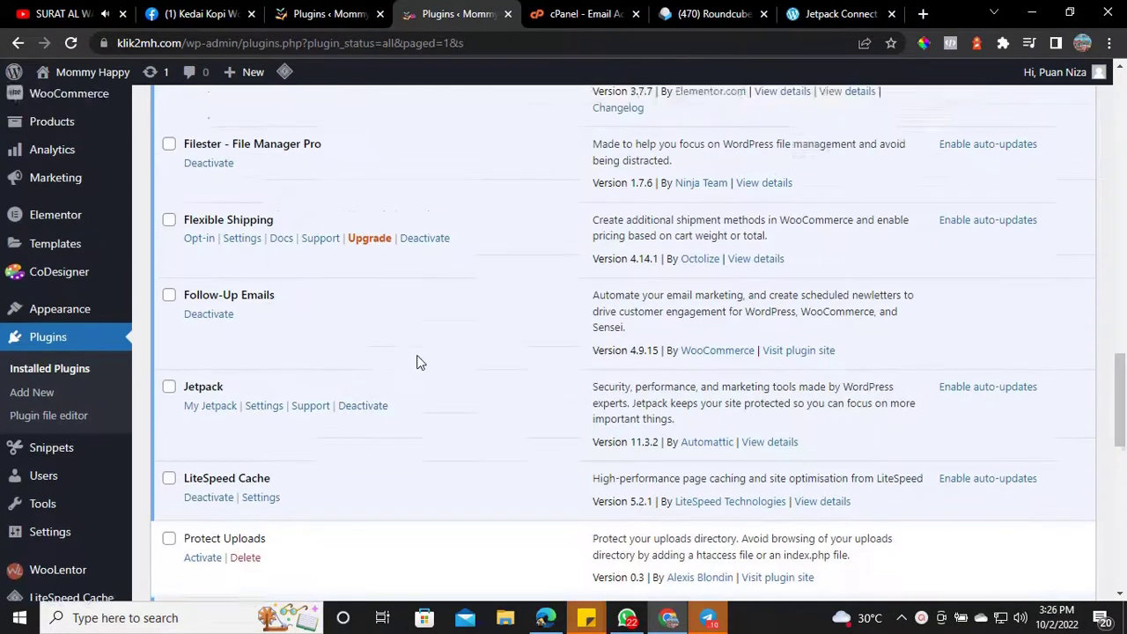
scroll(53, 449, down, 3)
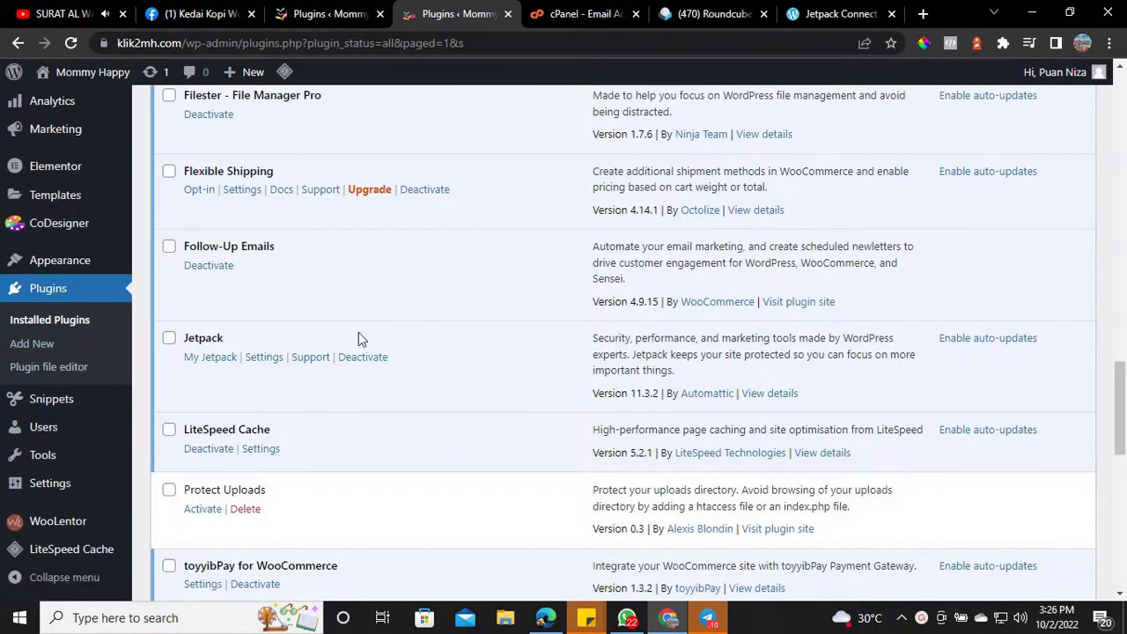
click(261, 365)
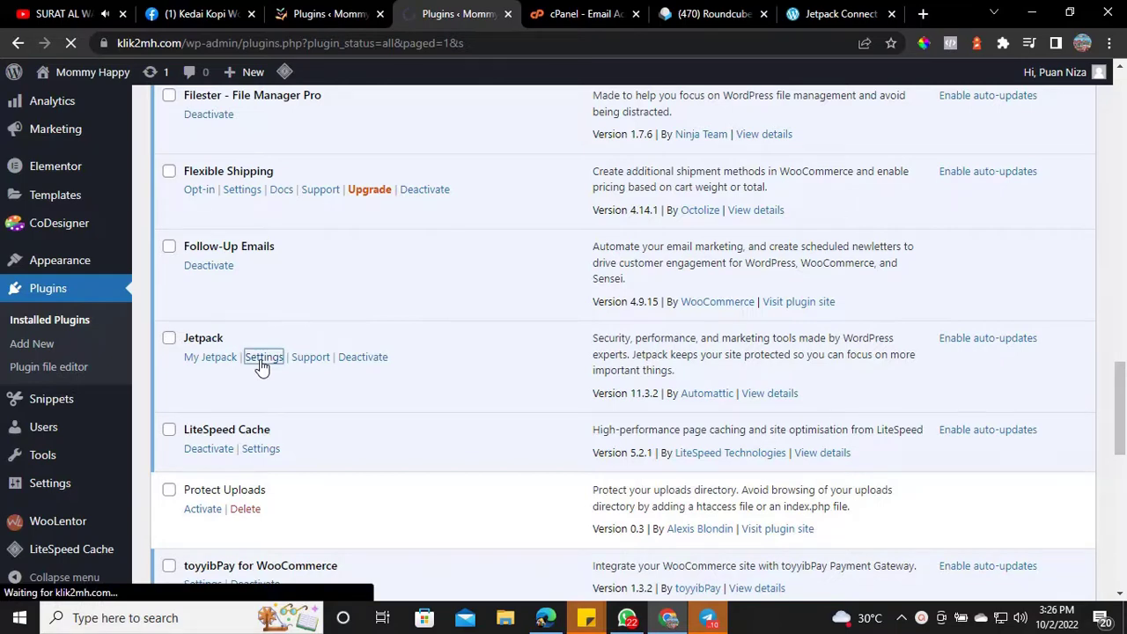
Examine Jetpack's security settings, including backups, downtime monitoring, firewall, brute force protection and WordPress.com login
scroll(261, 365, down, 8)
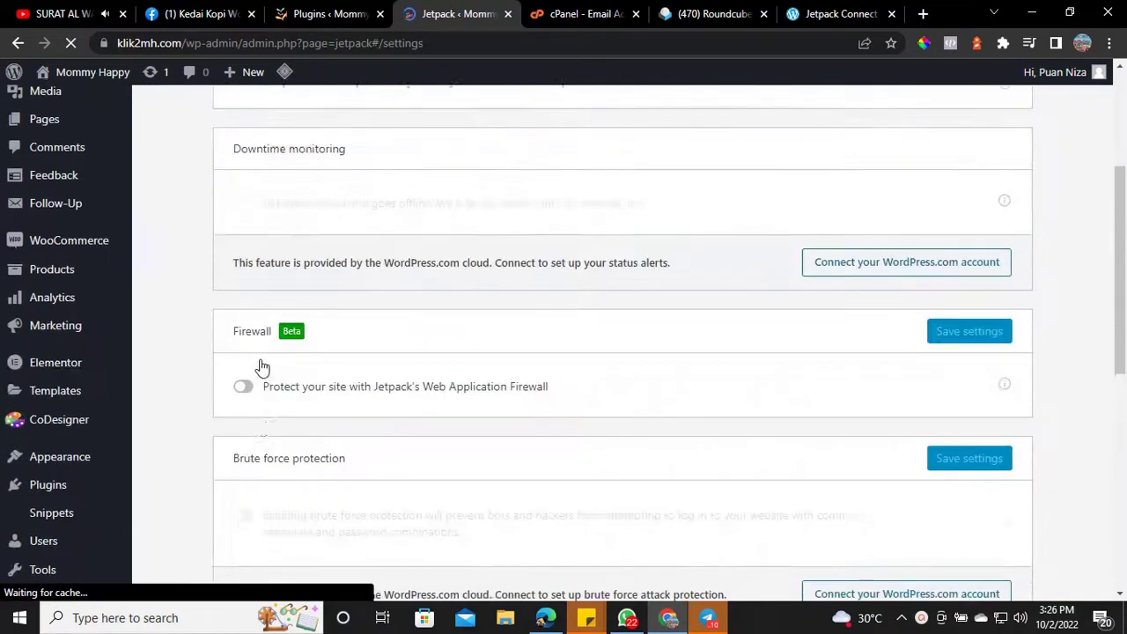
scroll(261, 366, down, 3)
scroll(347, 370, up, 5)
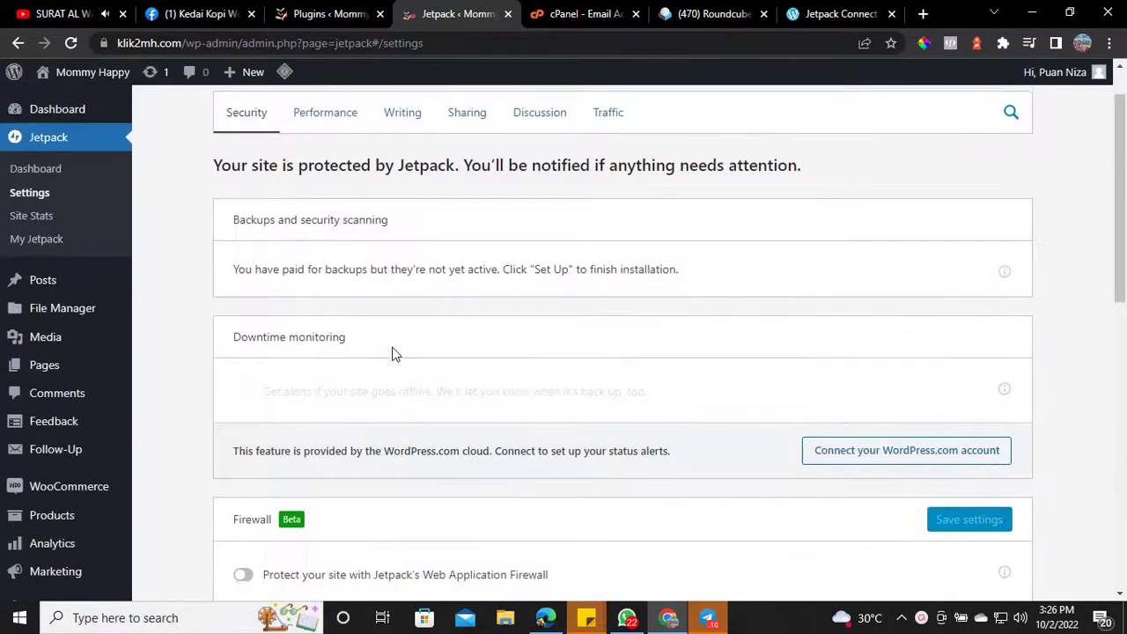
scroll(352, 359, up, 1)
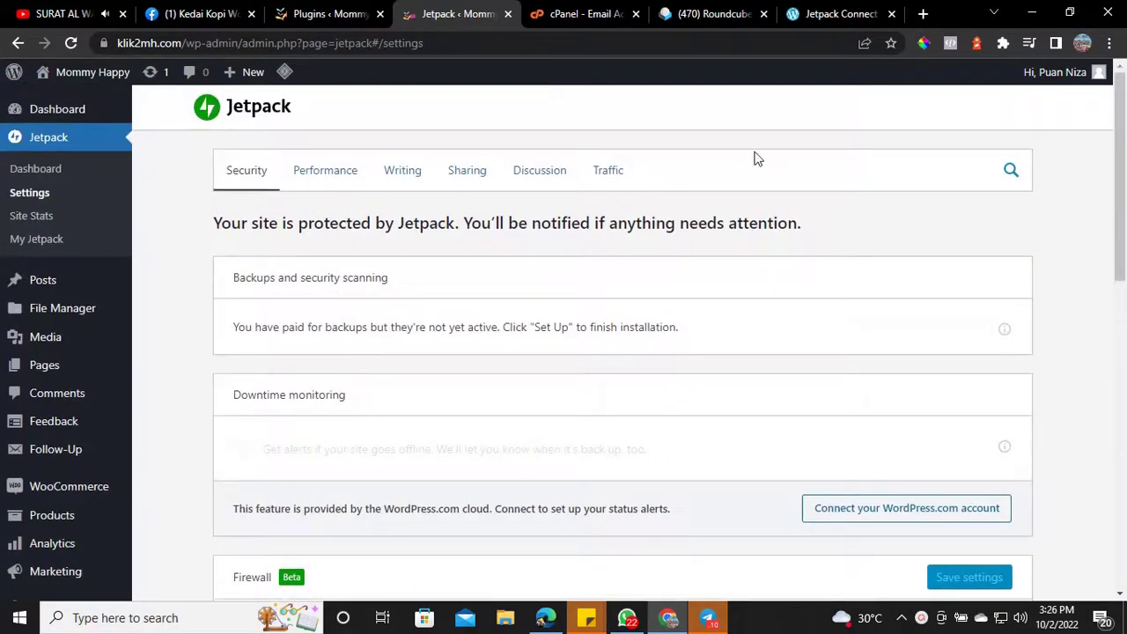
scroll(410, 300, down, 1)
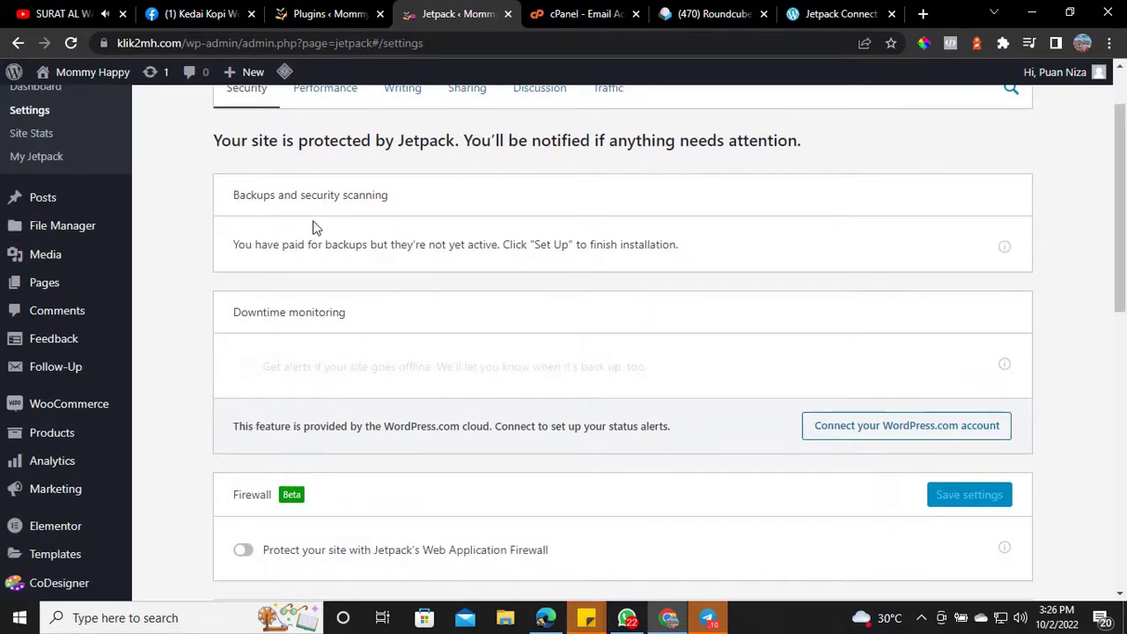
scroll(328, 254, up, 1)
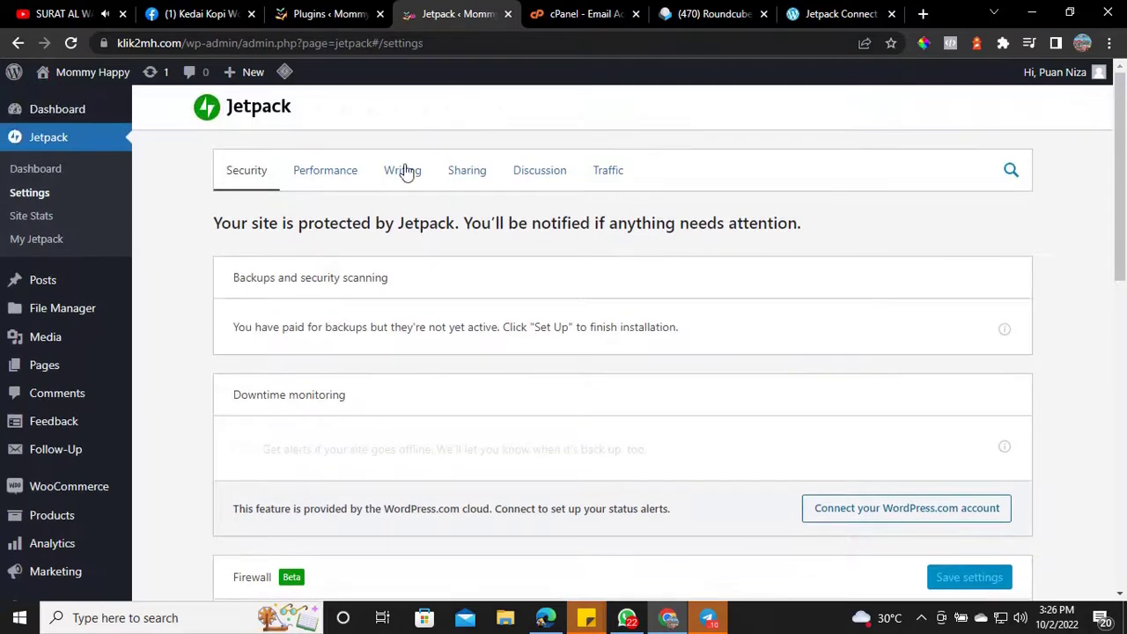
scroll(360, 270, down, 6)
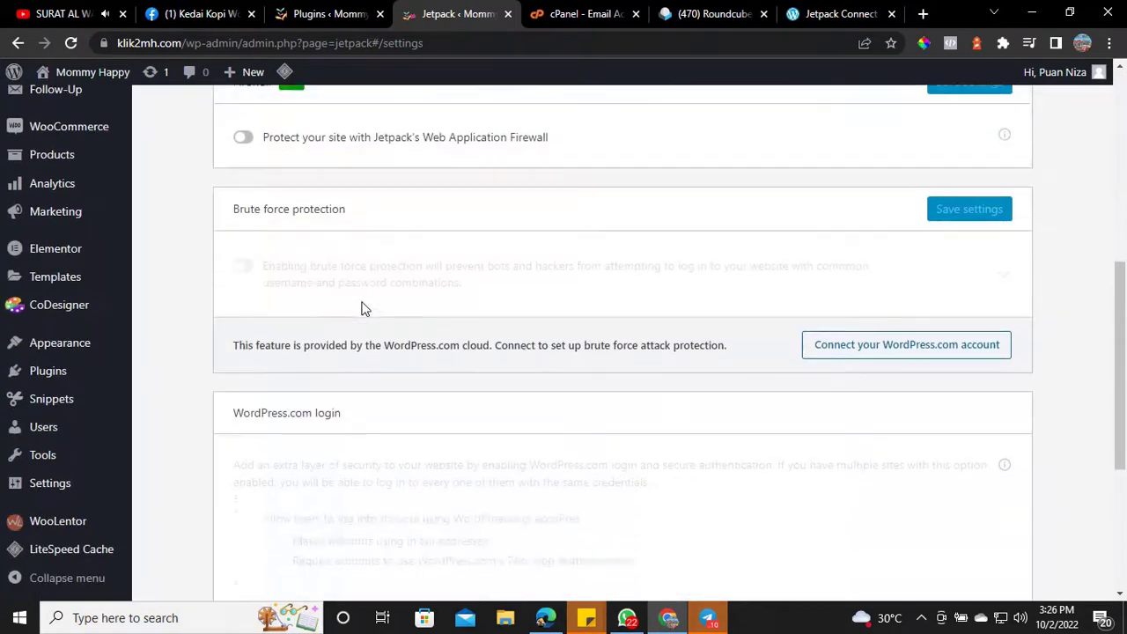
scroll(516, 265, down, 3)
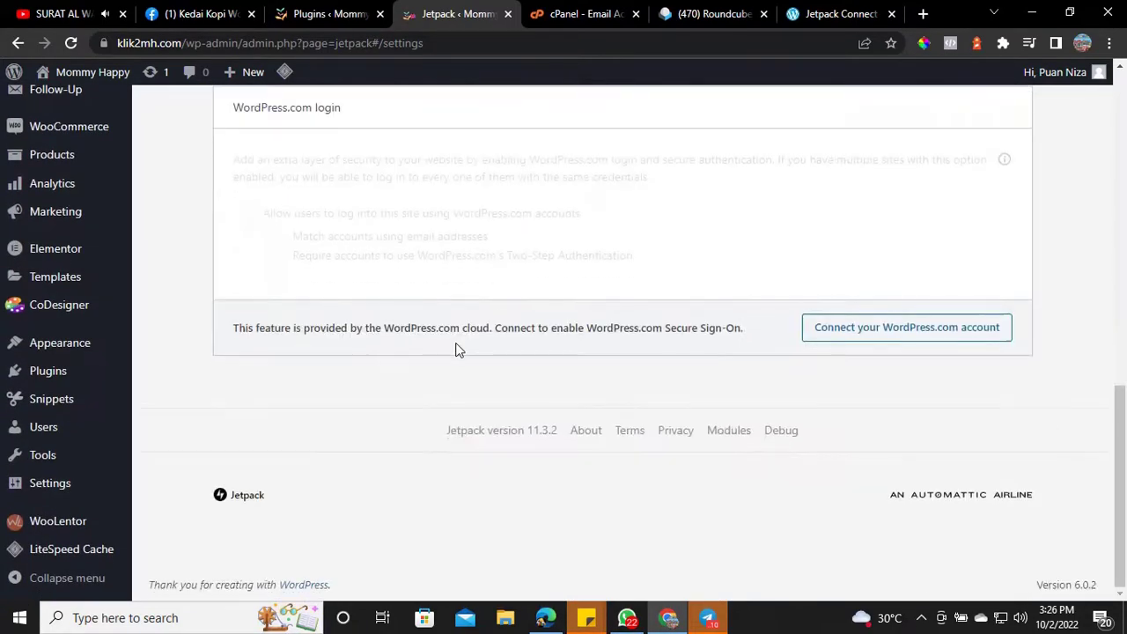
scroll(417, 335, up, 8)
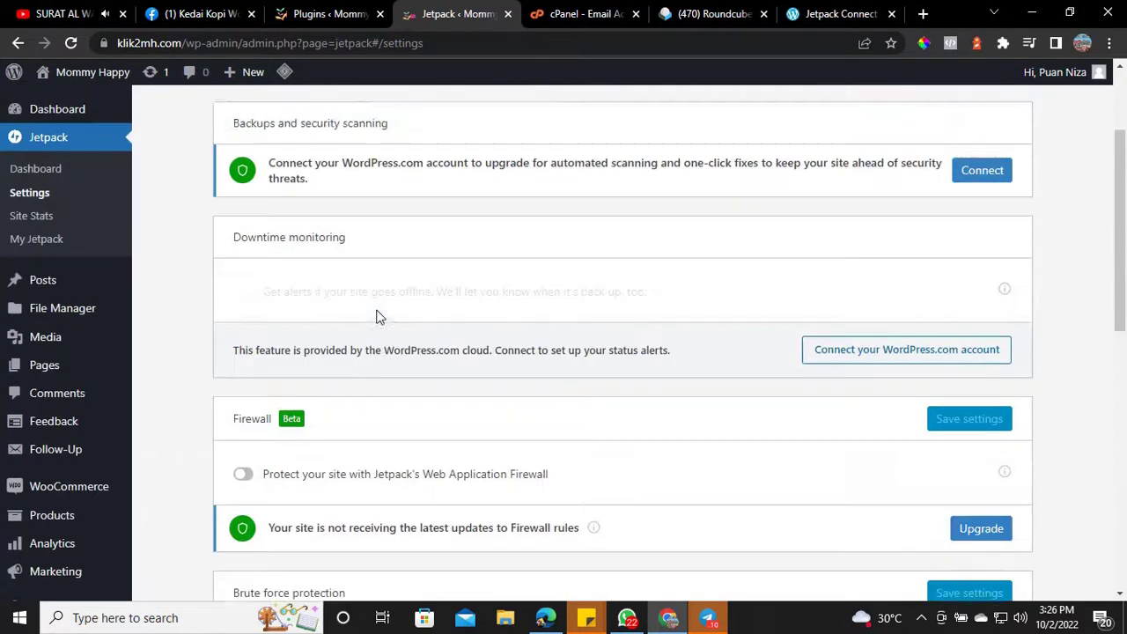
scroll(376, 317, up, 2)
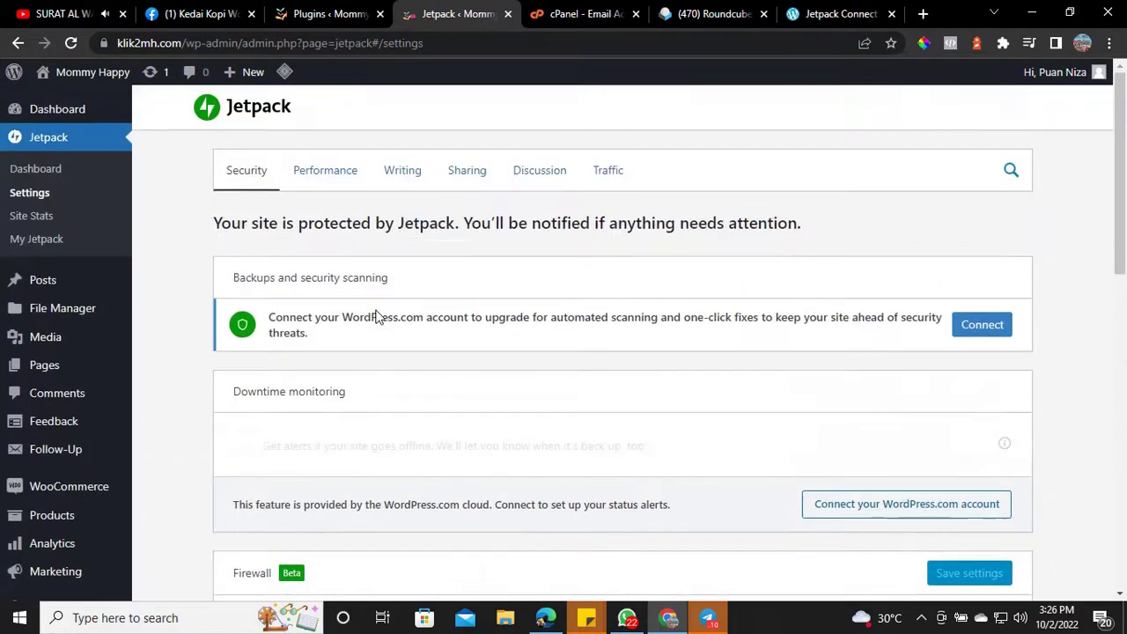
Connect a WordPress.com user account to Jetpack from the backups and security scanning section and approve the connection
click(979, 326)
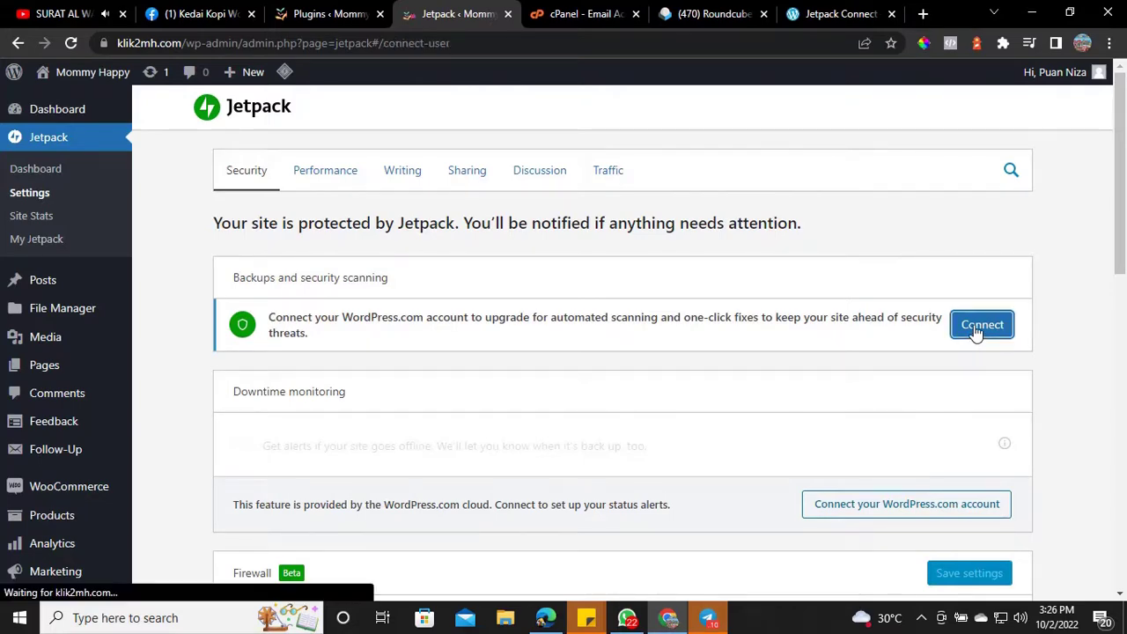
scroll(634, 380, down, 3)
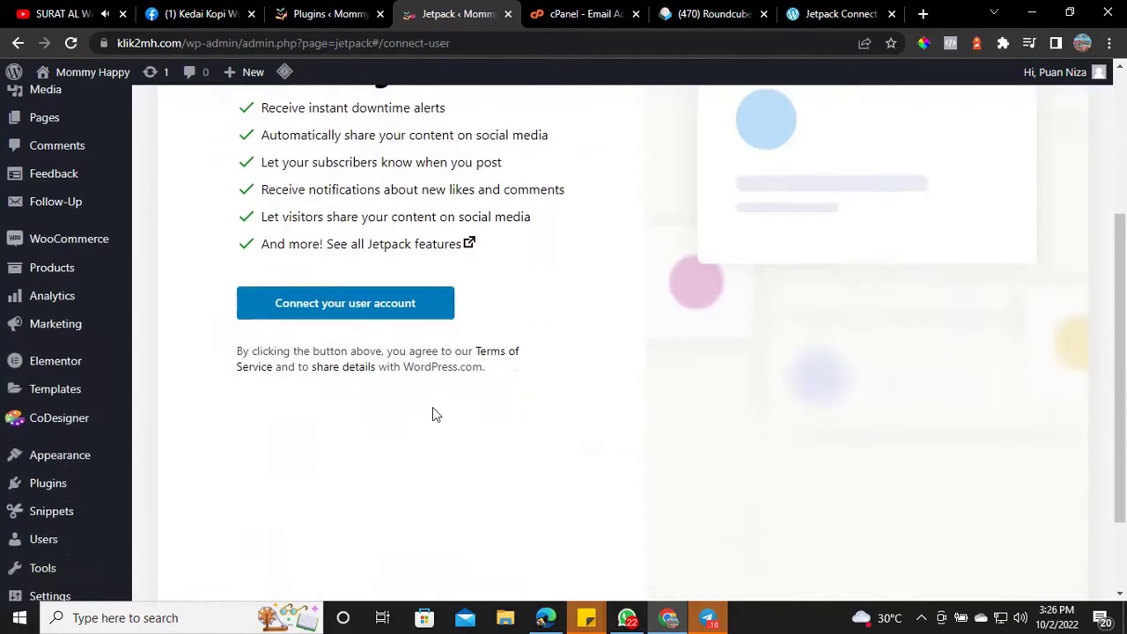
click(396, 316)
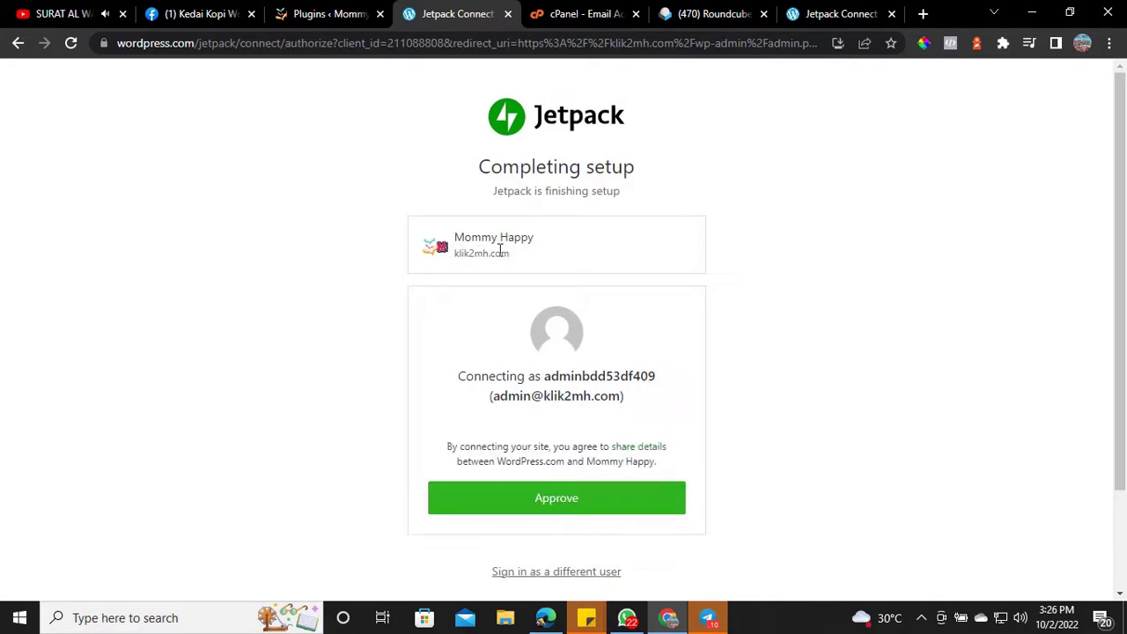
scroll(488, 249, down, 1)
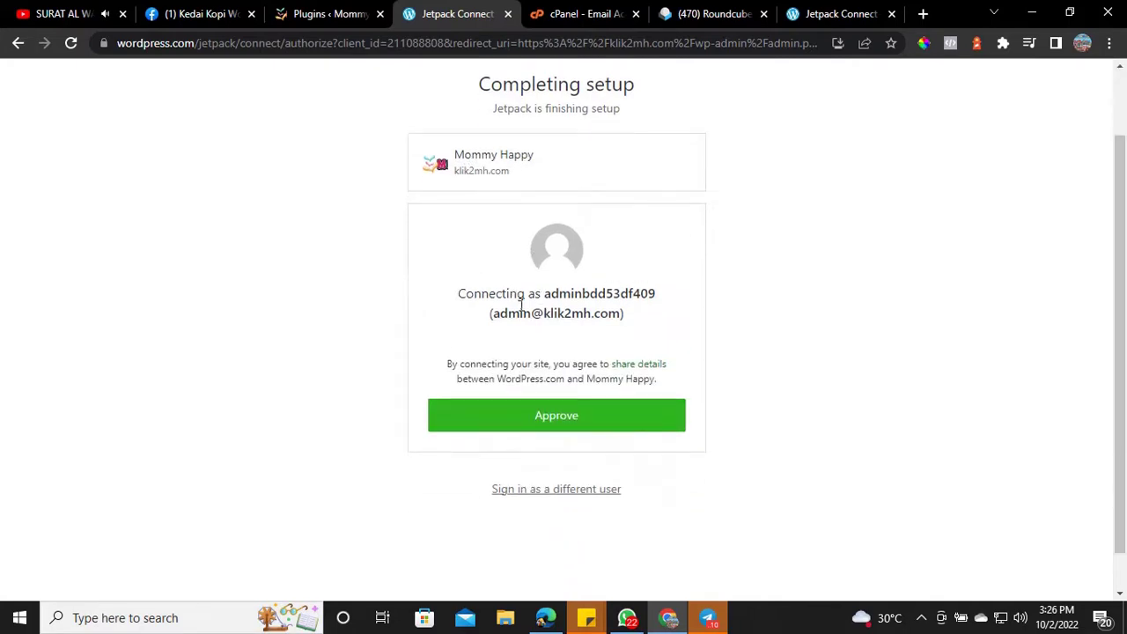
click(548, 418)
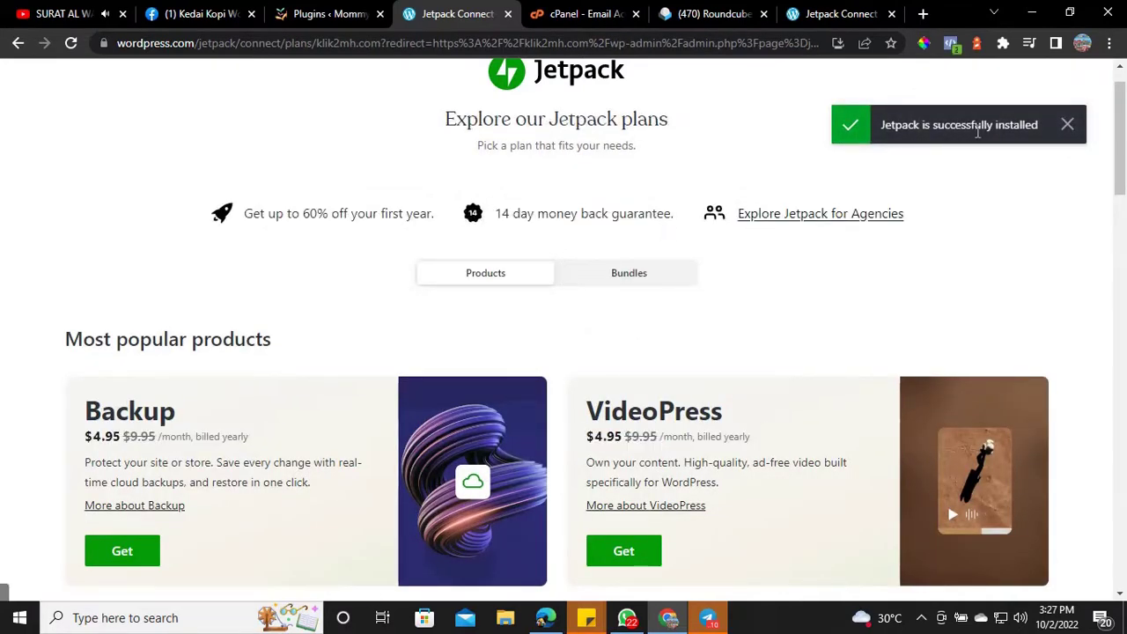
Skip the paid products on the Jetpack plans page and start with Jetpack Free
scroll(733, 282, down, 2)
scroll(280, 290, down, 1)
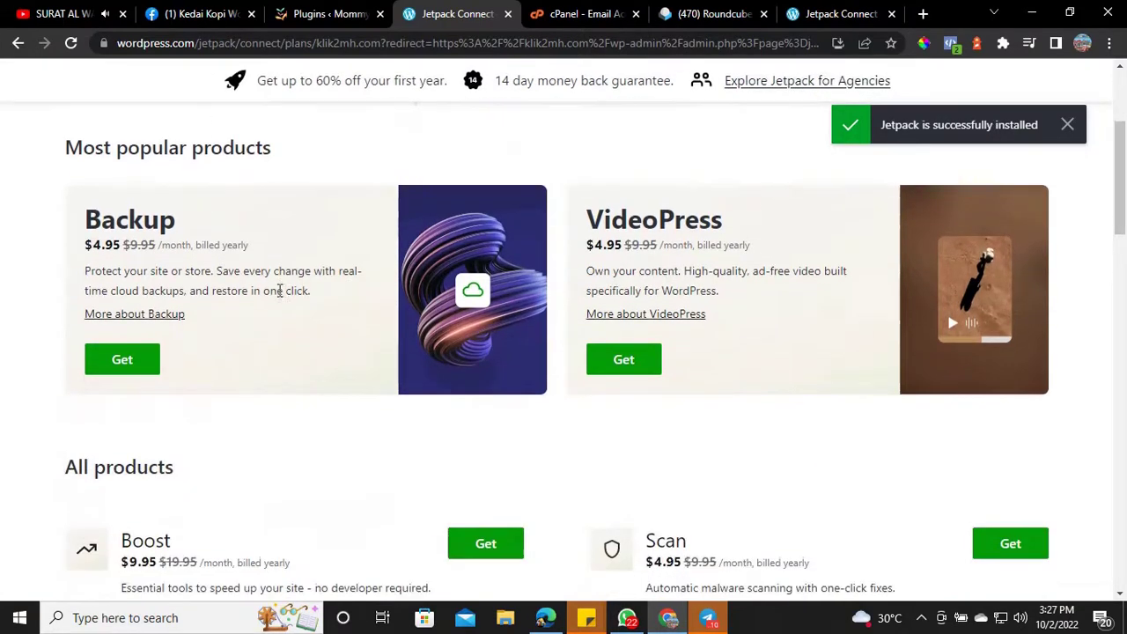
scroll(280, 291, down, 3)
scroll(309, 354, down, 3)
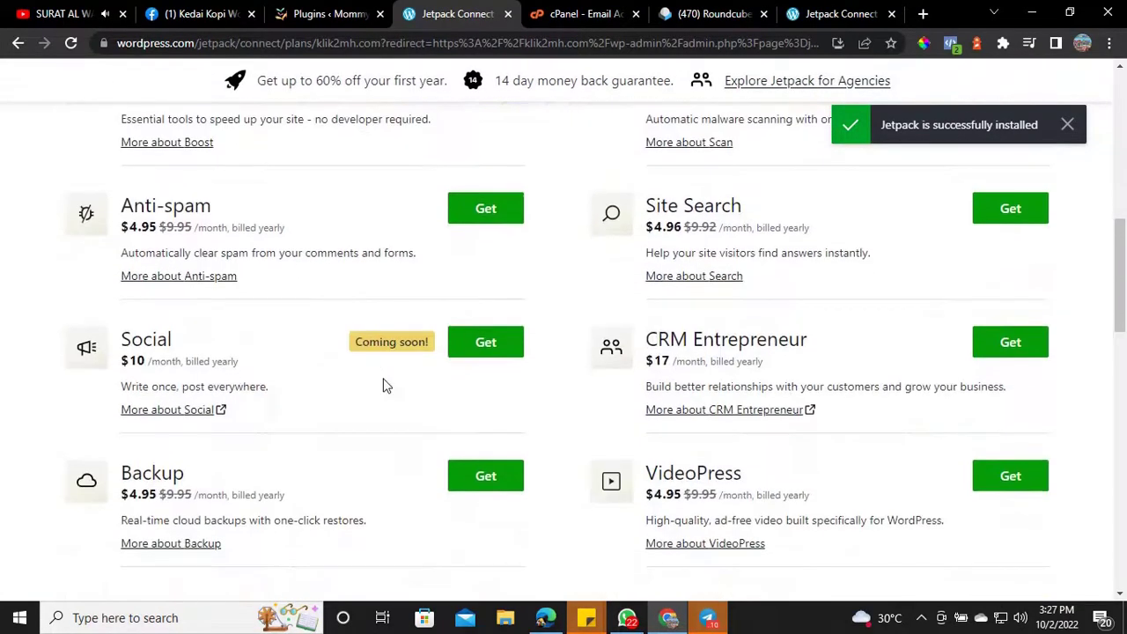
scroll(383, 386, down, 6)
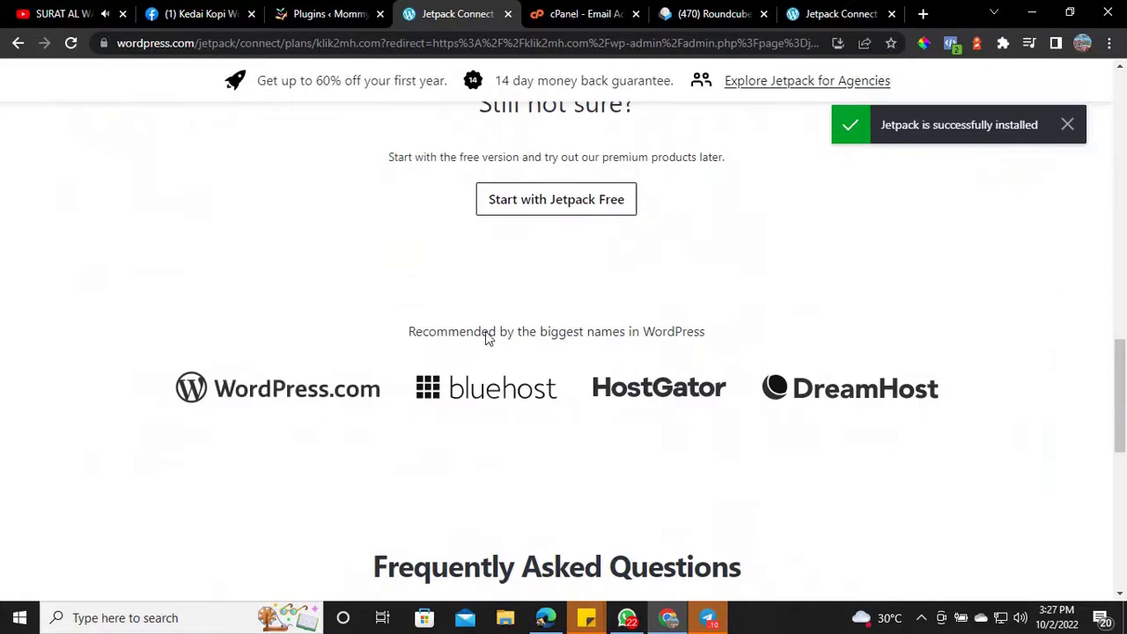
scroll(488, 339, up, 2)
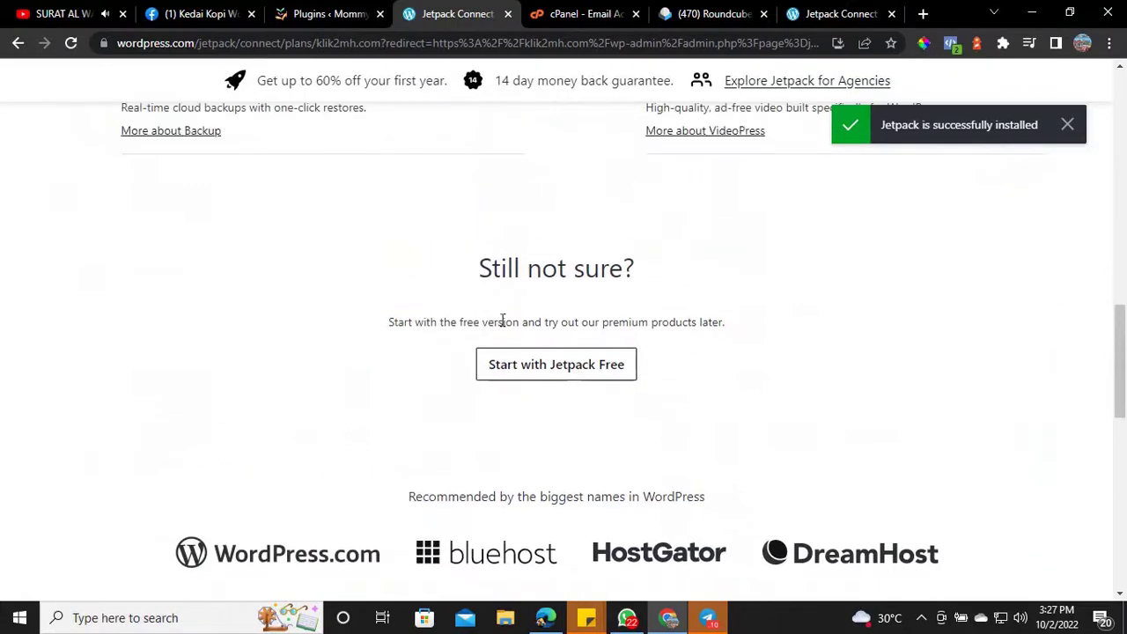
click(543, 370)
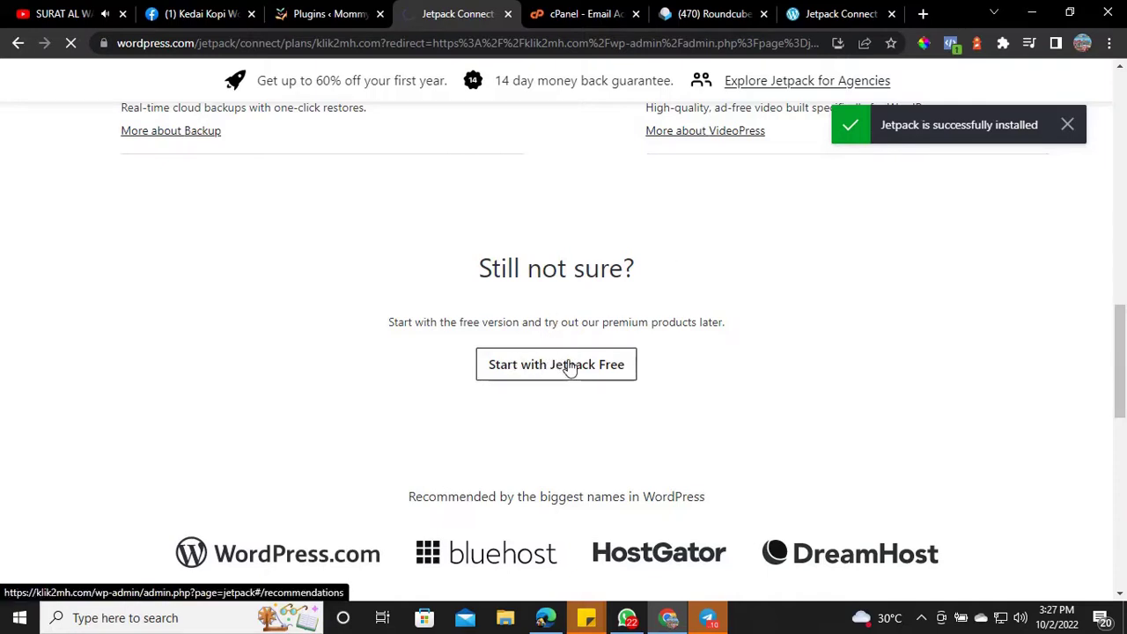
click(570, 366)
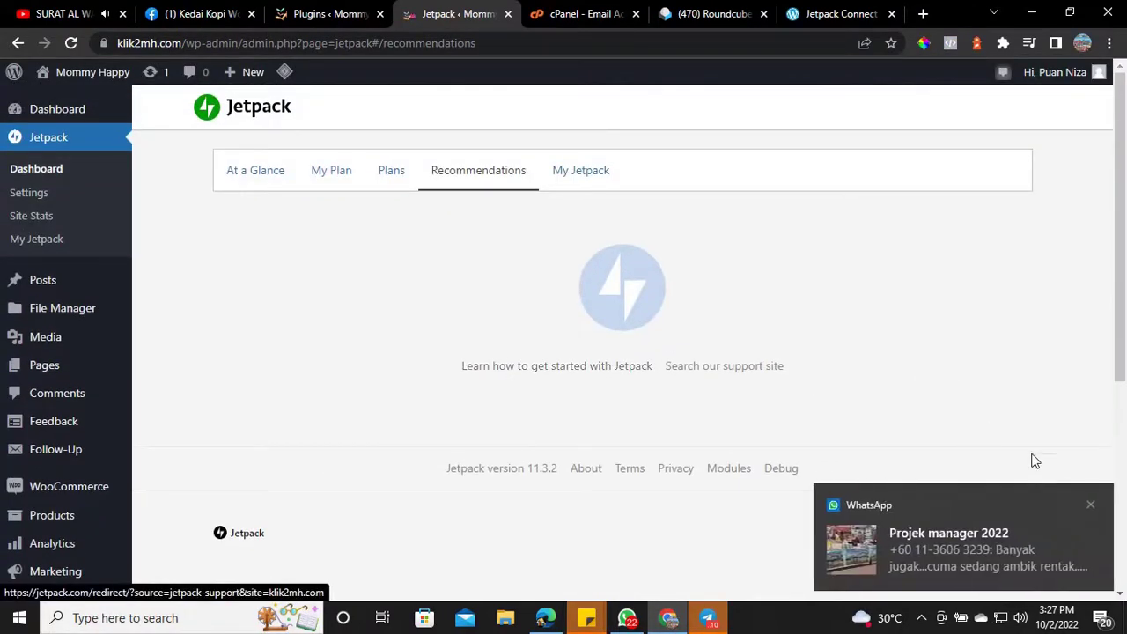
Dismiss the WhatsApp notification and read through the guide on getting started with Jetpack
click(1091, 506)
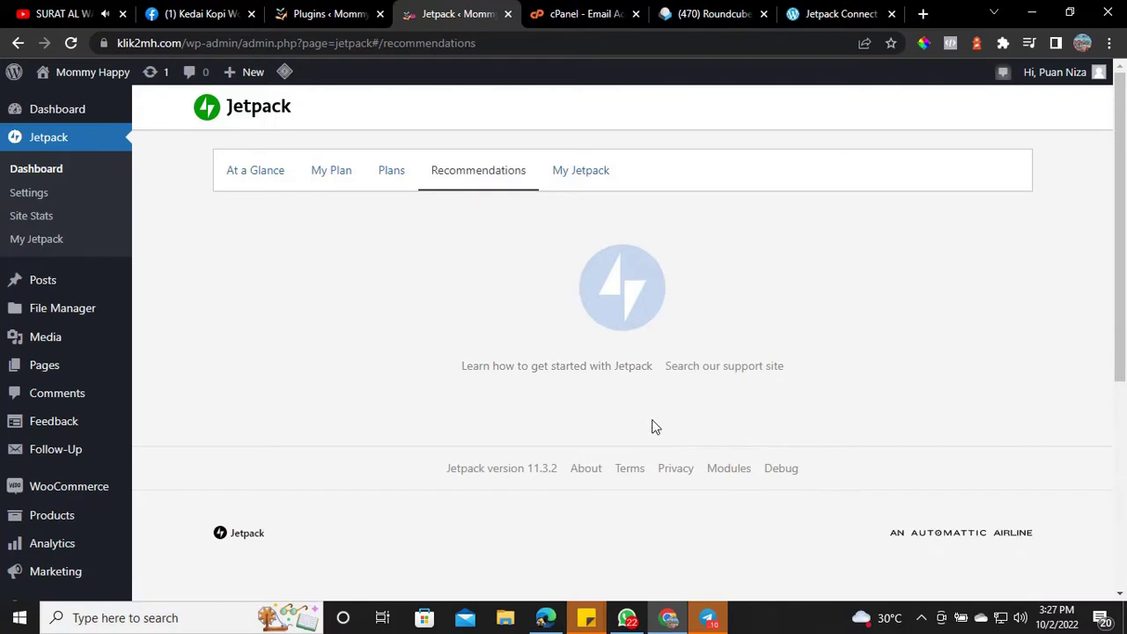
scroll(614, 420, down, 1)
scroll(614, 420, up, 1)
scroll(614, 420, down, 2)
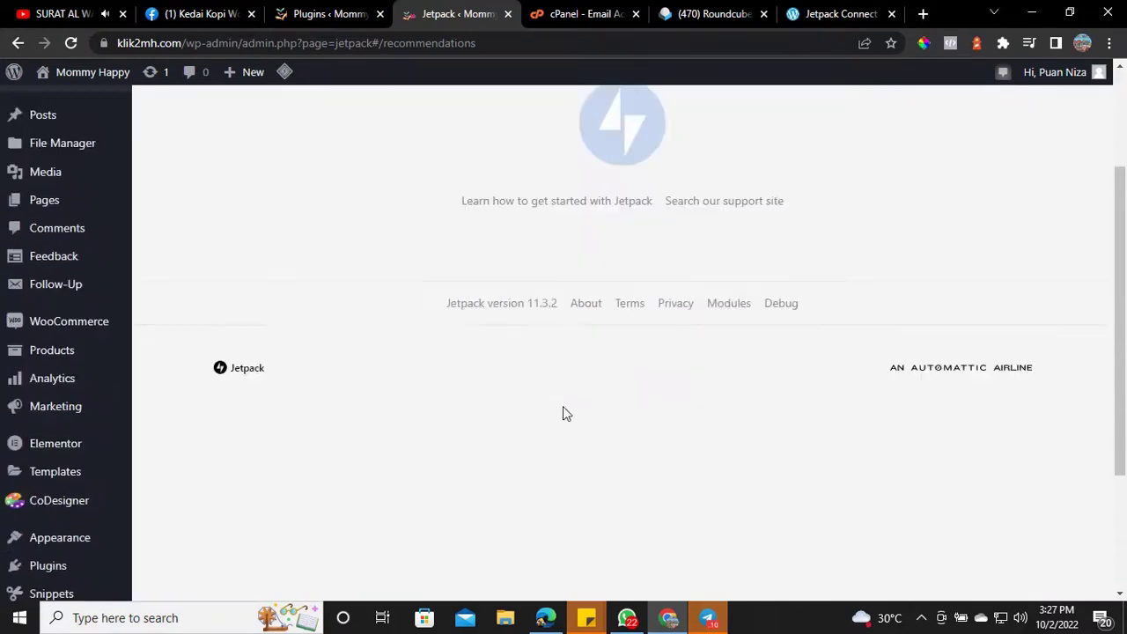
click(585, 205)
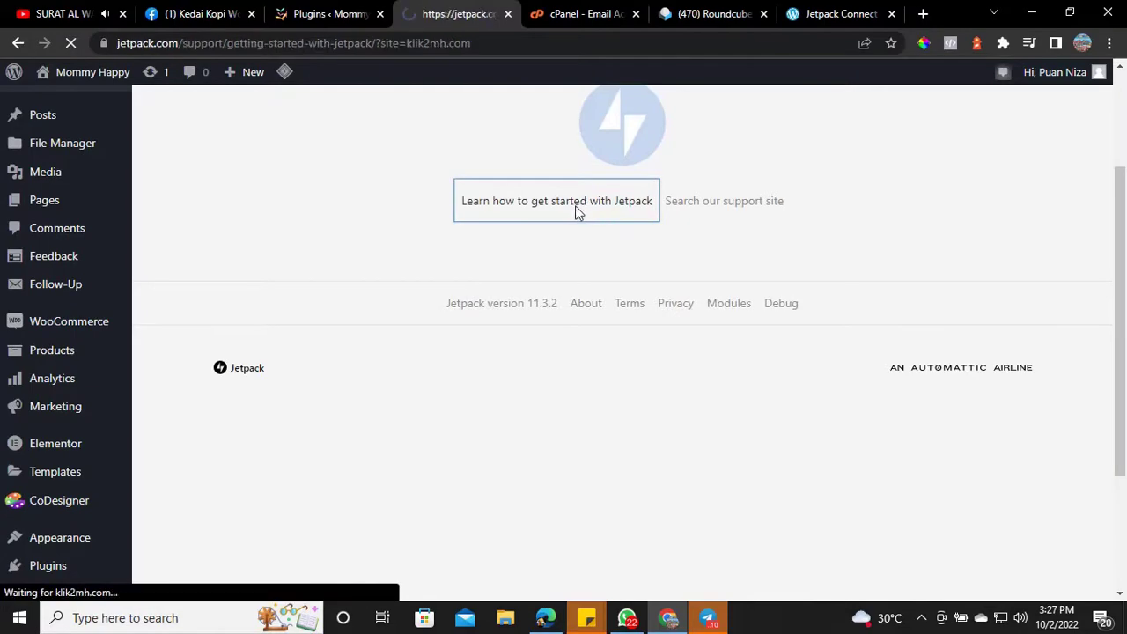
scroll(556, 278, down, 3)
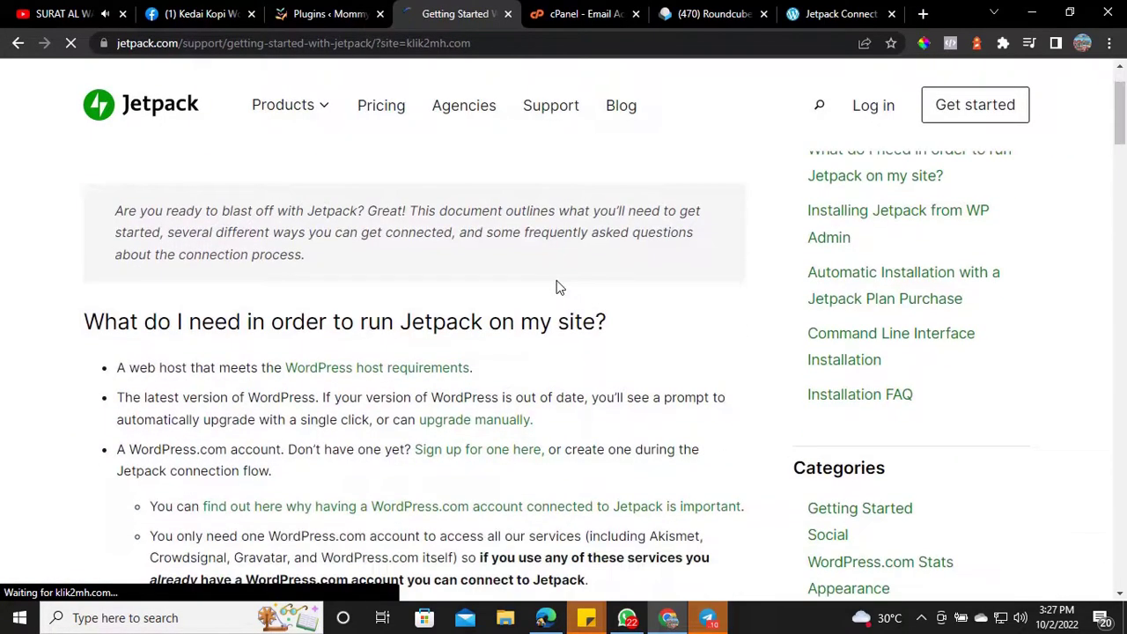
scroll(572, 291, down, 4)
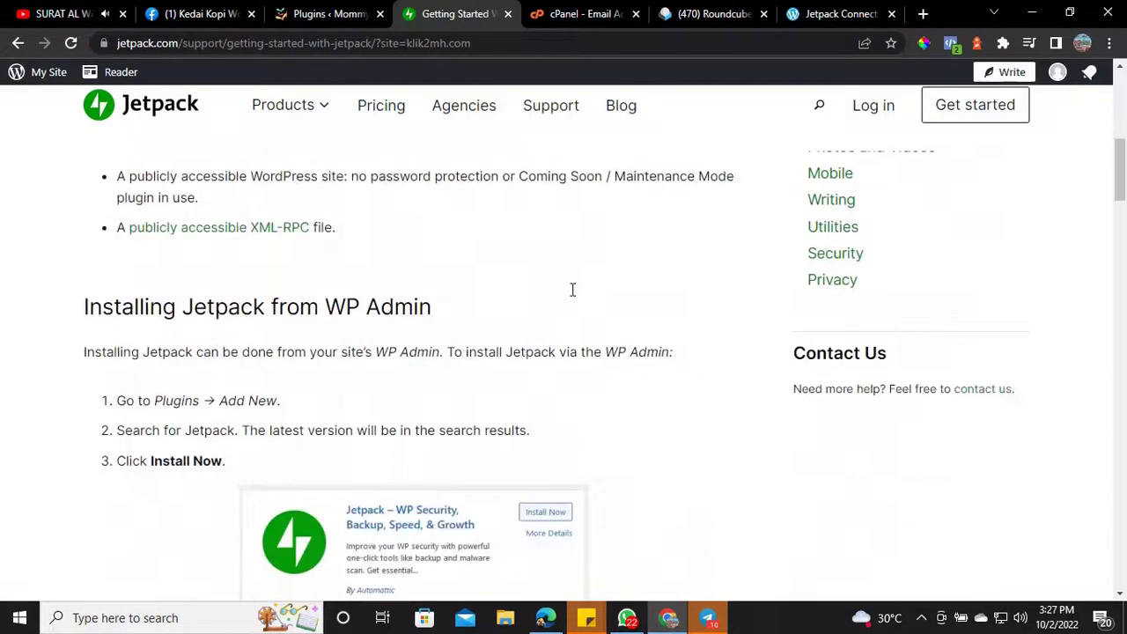
scroll(572, 294, down, 2)
scroll(448, 76, up, 8)
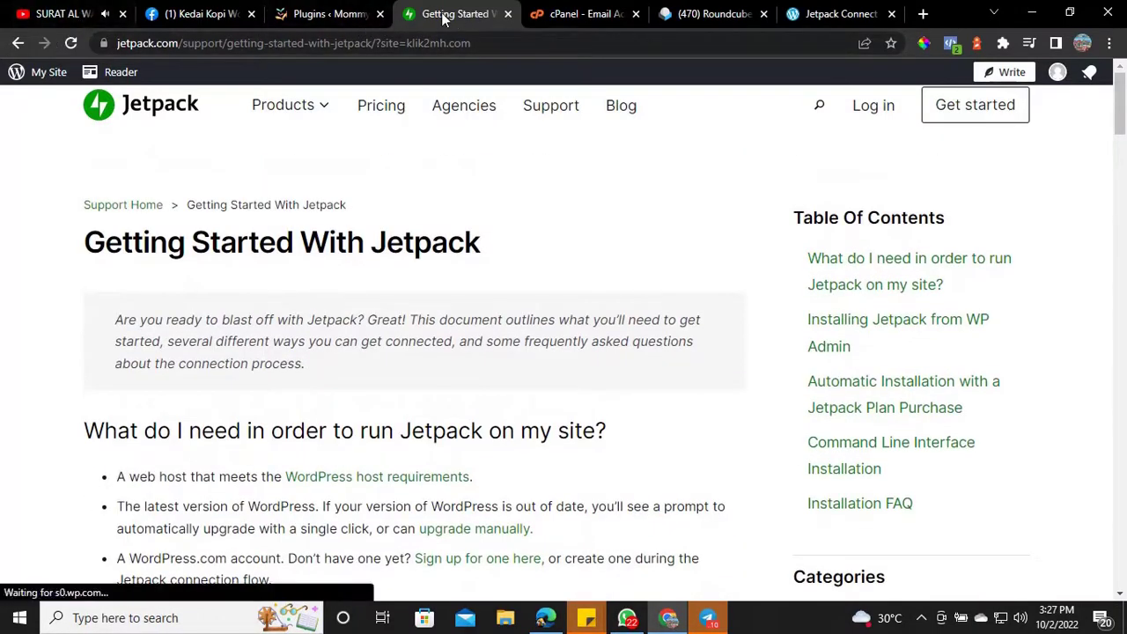
Return to the site's admin dashboard at klik2mh.com/wp-admin/ and look over its widgets
click(218, 43)
text(klik2mh.com/wp-admin/)
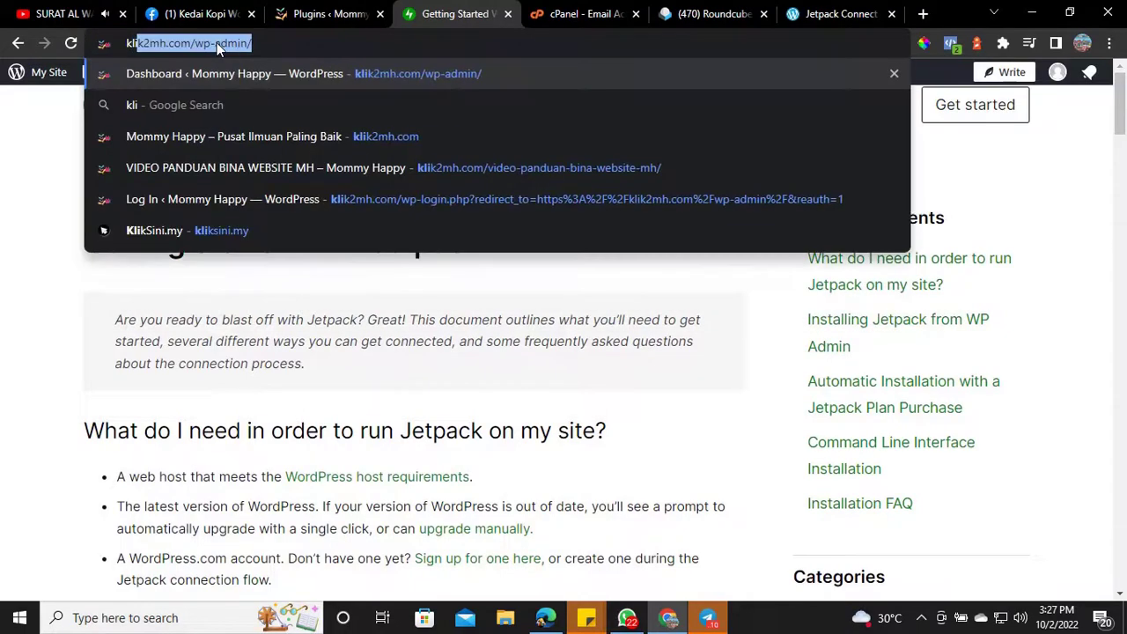
key(Return)
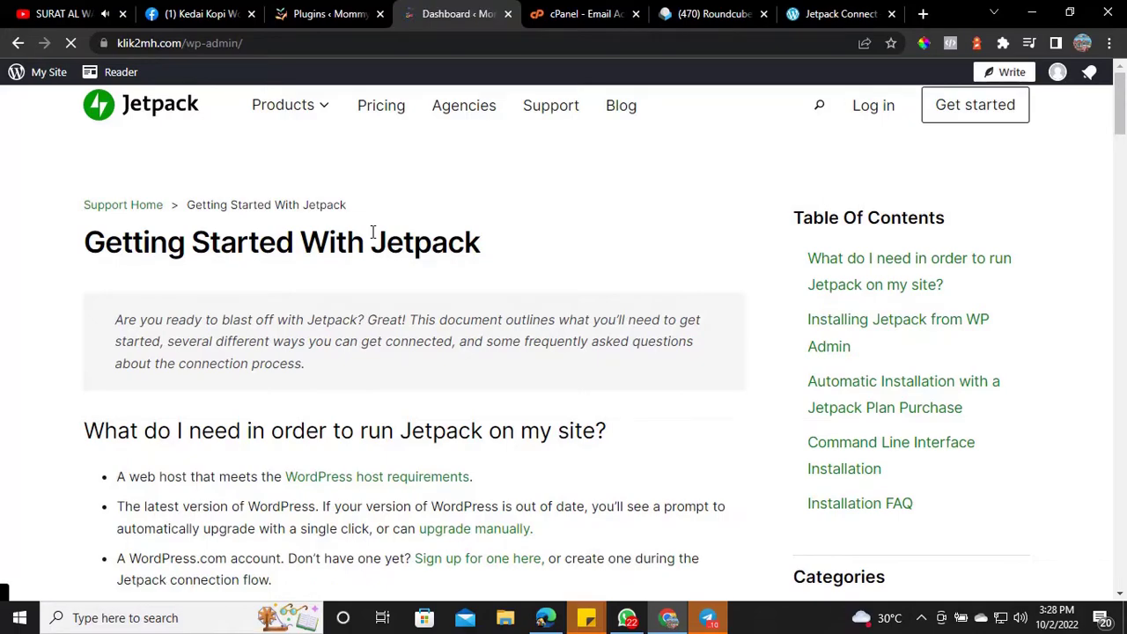
scroll(302, 346, down, 6)
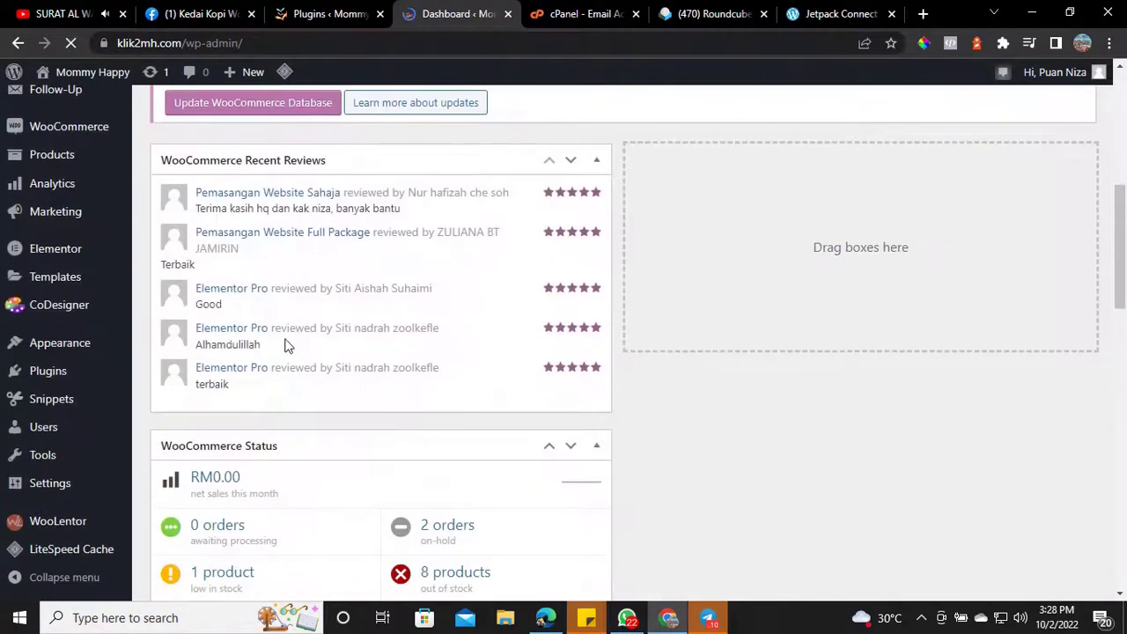
scroll(182, 327, down, 4)
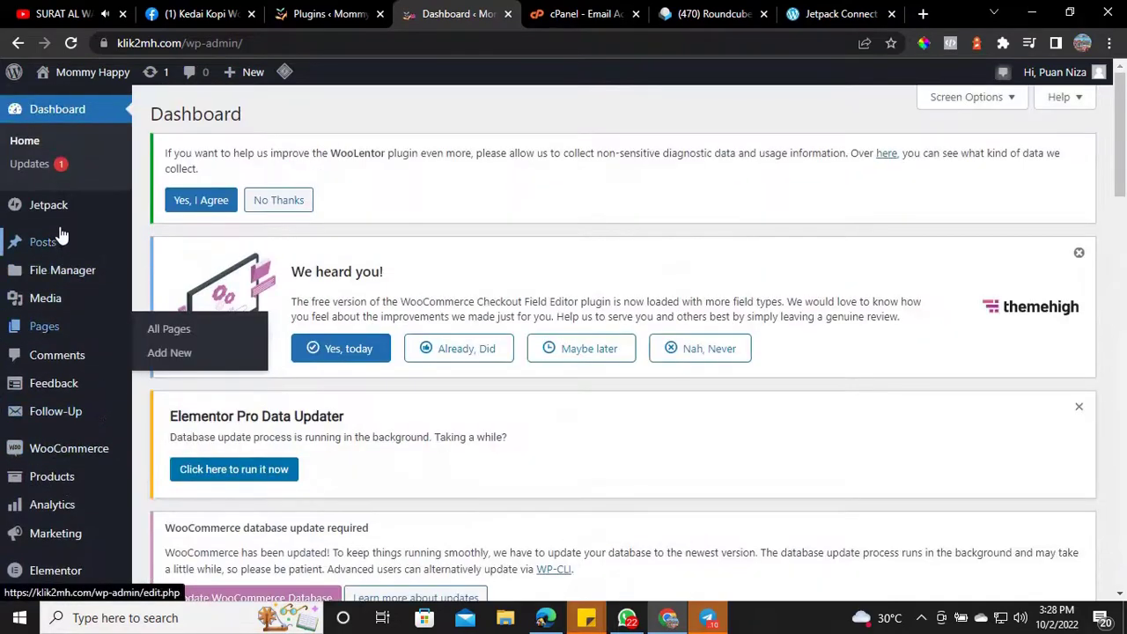
Open the Jetpack dashboard and look over its Site Stats, Security, Performance and Growth, and Connections sections
mouse_move(50, 203)
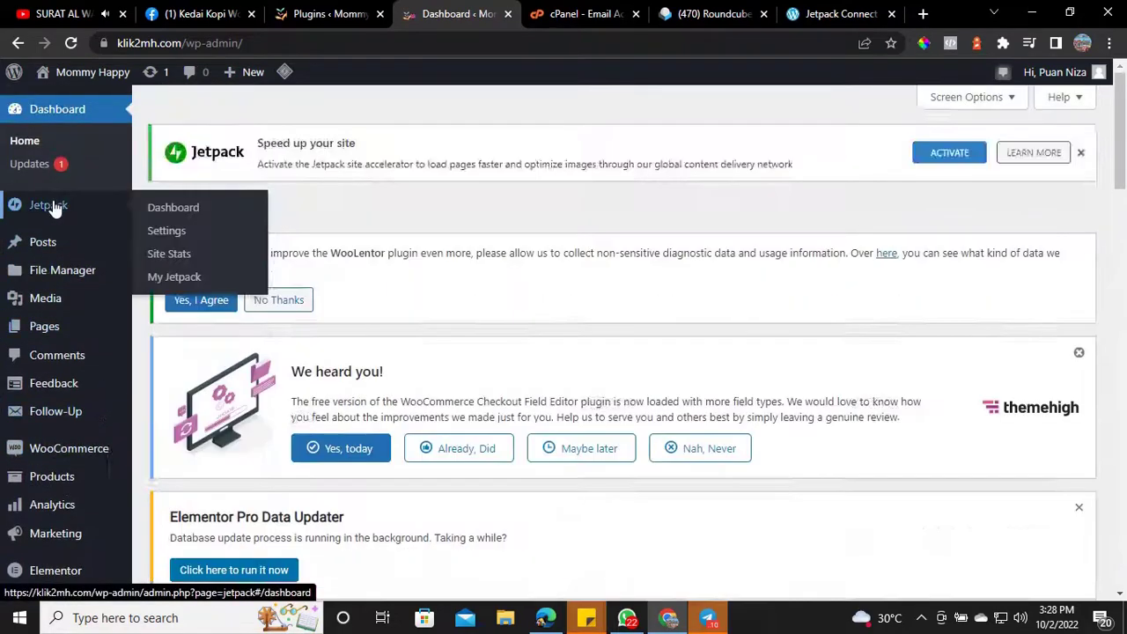
click(176, 210)
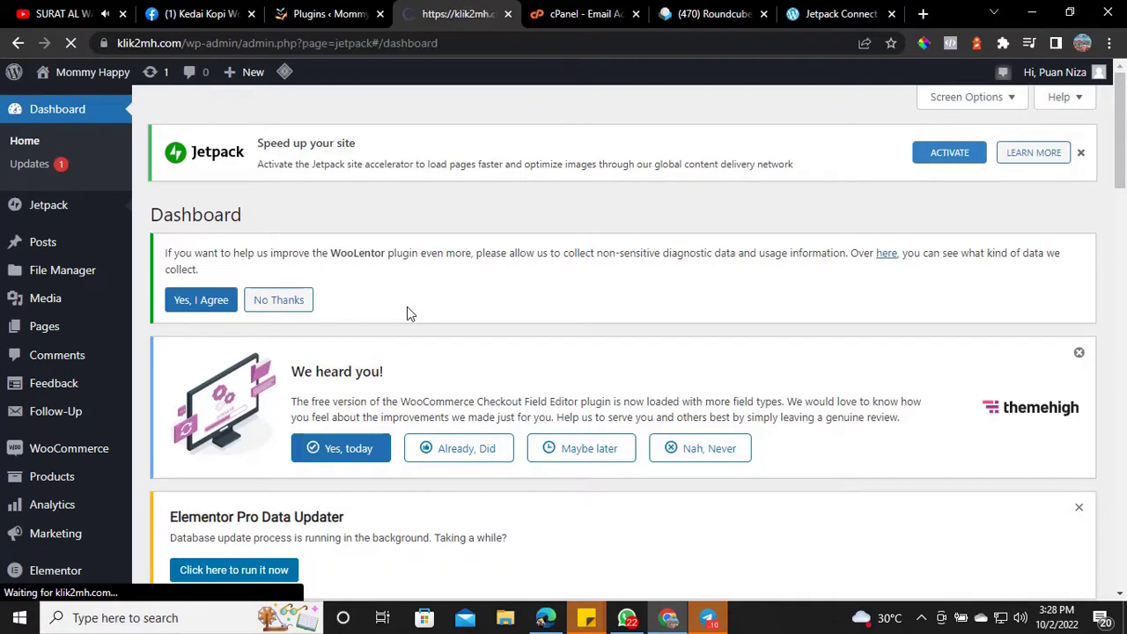
scroll(681, 209, down, 10)
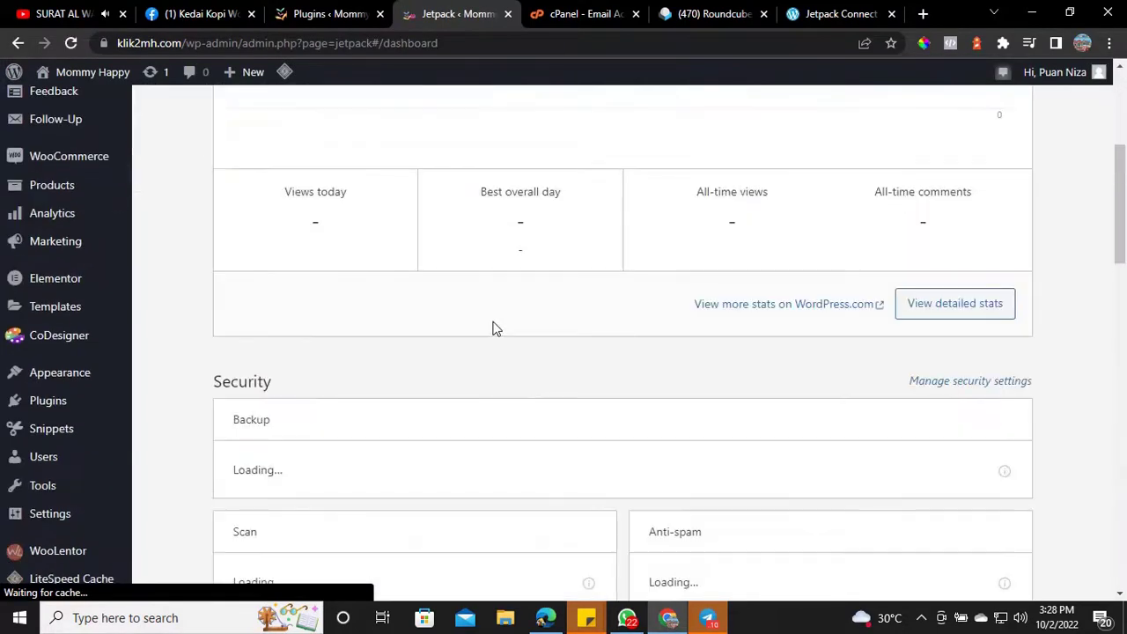
scroll(496, 332, down, 5)
scroll(495, 329, down, 4)
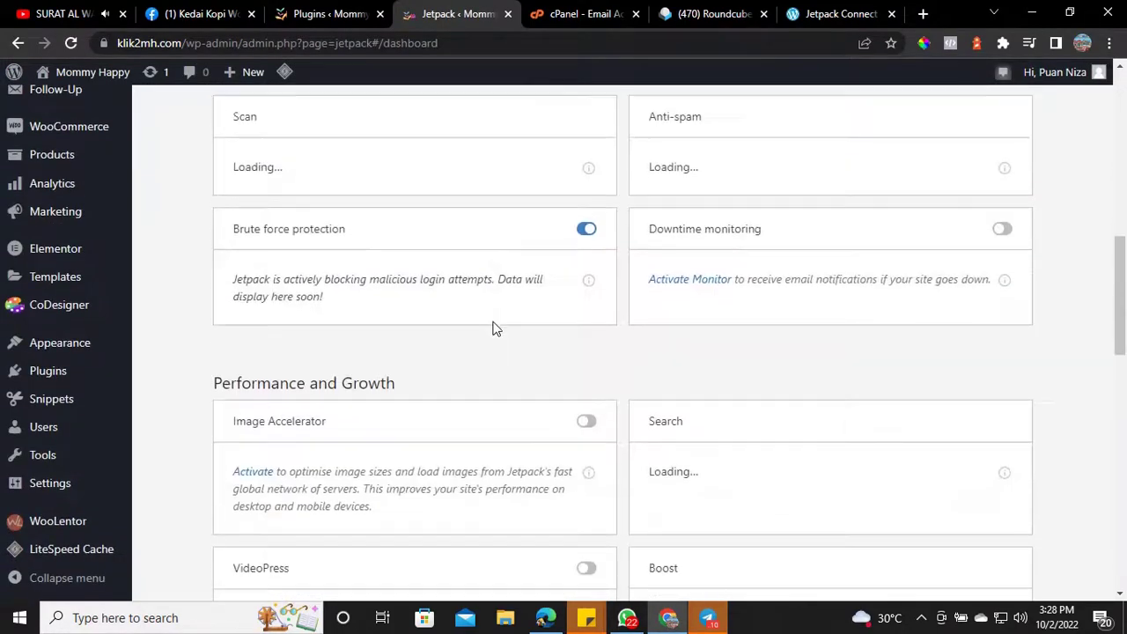
scroll(493, 322, down, 1)
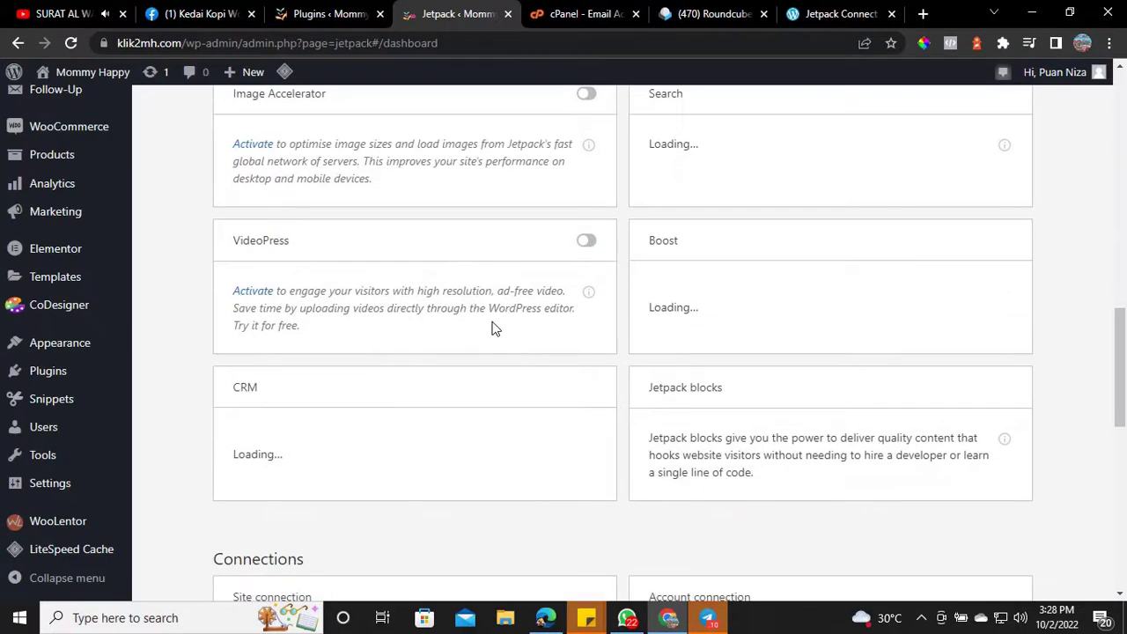
scroll(493, 327, down, 5)
scroll(493, 327, up, 3)
scroll(467, 343, down, 2)
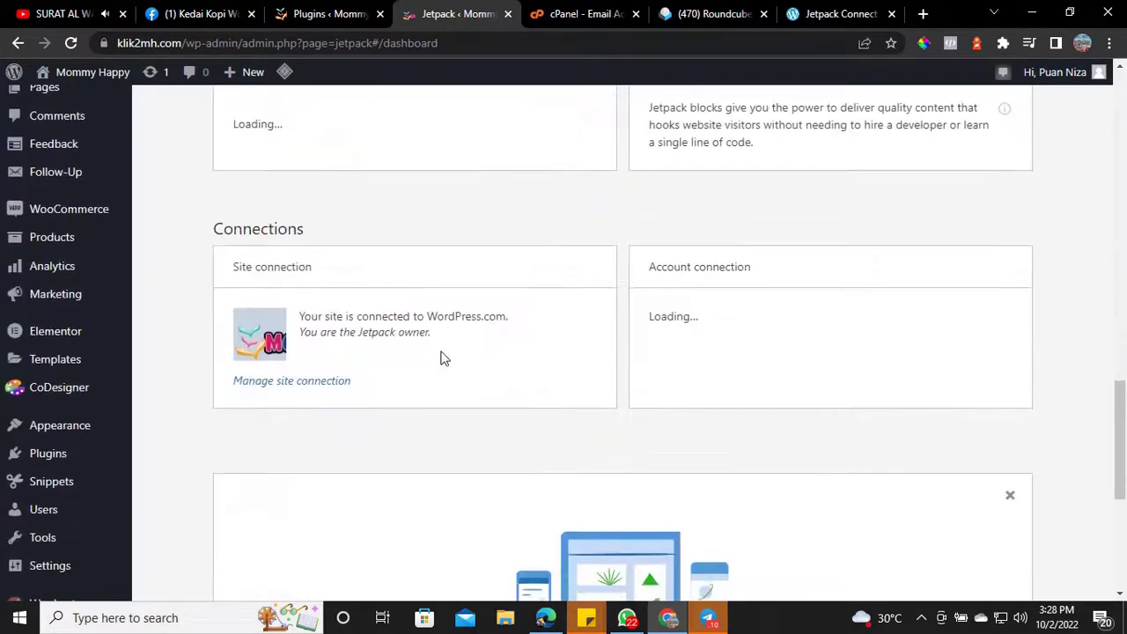
scroll(456, 357, up, 7)
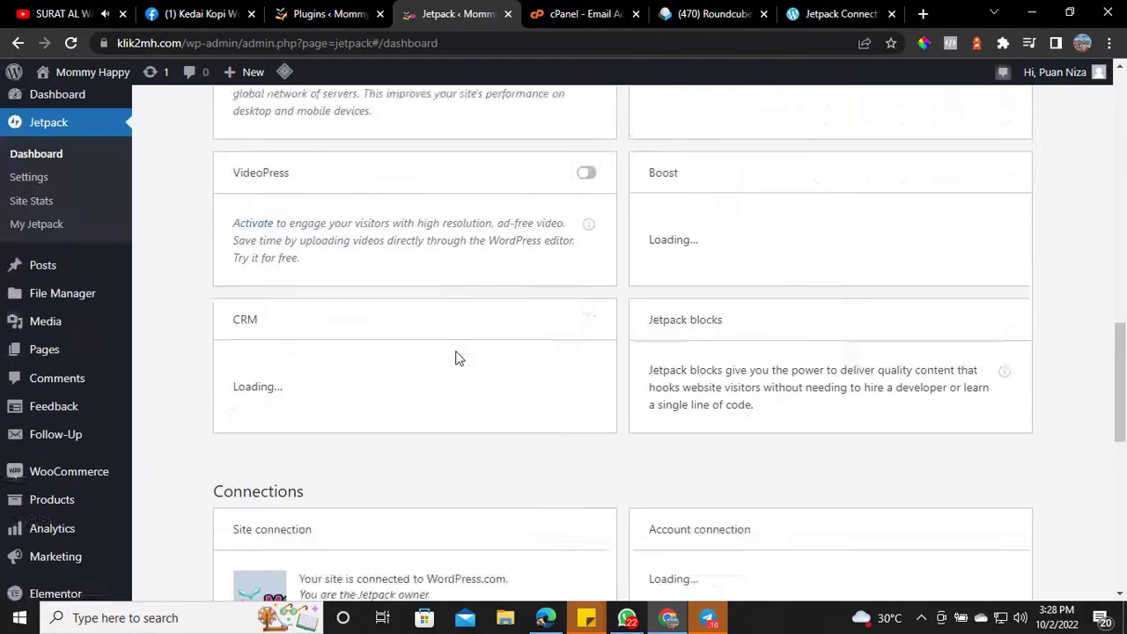
scroll(456, 349, up, 6)
scroll(456, 352, down, 5)
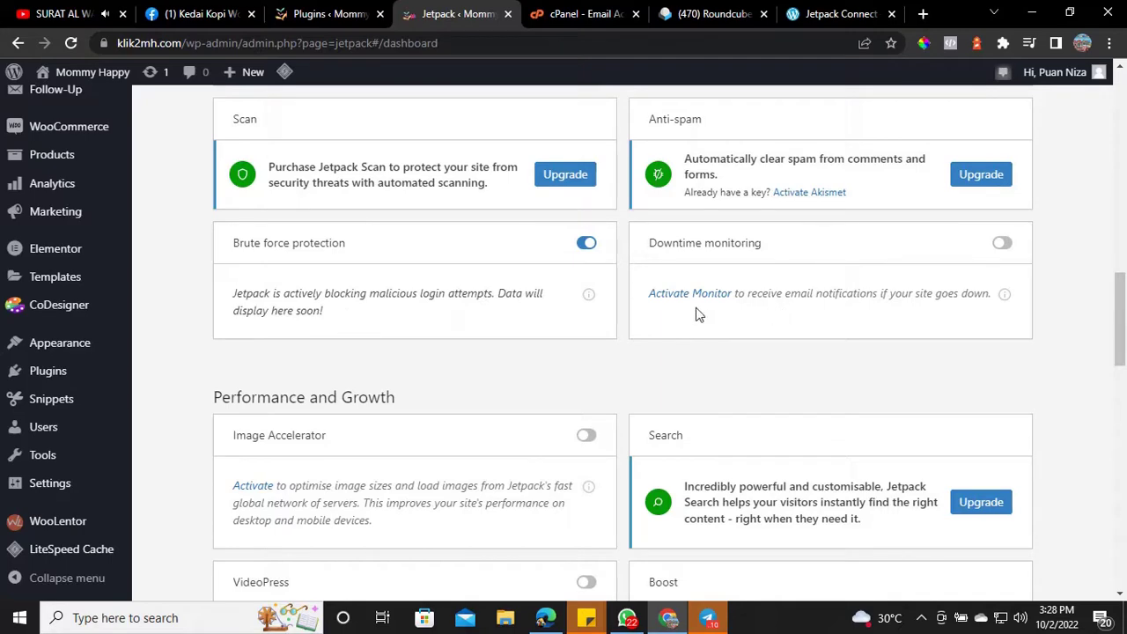
scroll(733, 313, down, 2)
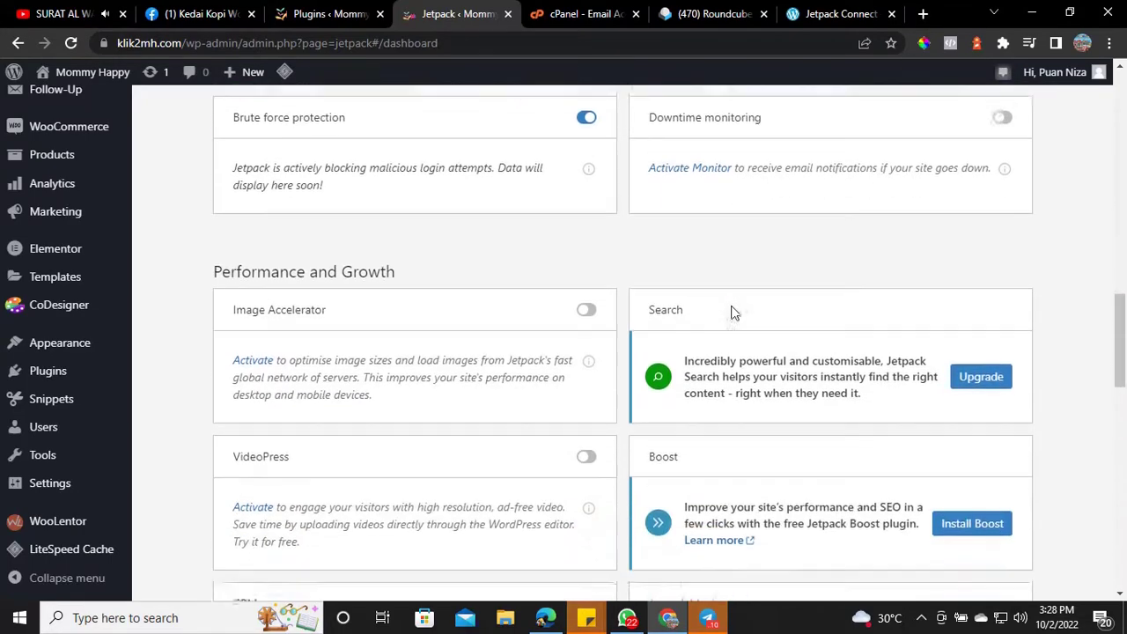
scroll(792, 352, down, 1)
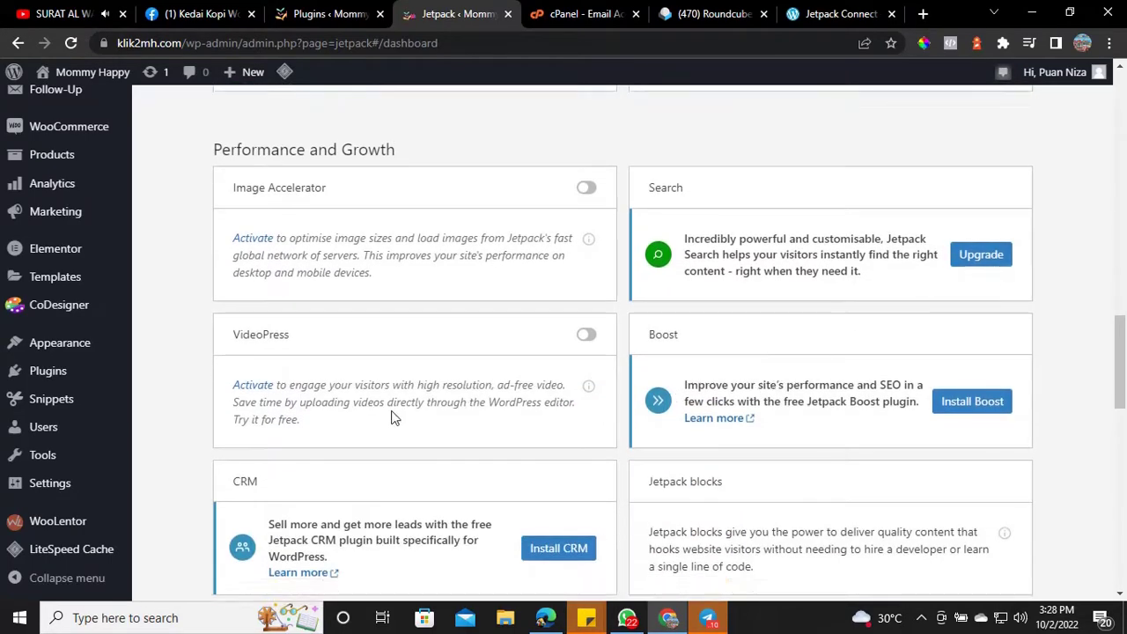
scroll(370, 405, down, 2)
scroll(261, 436, up, 15)
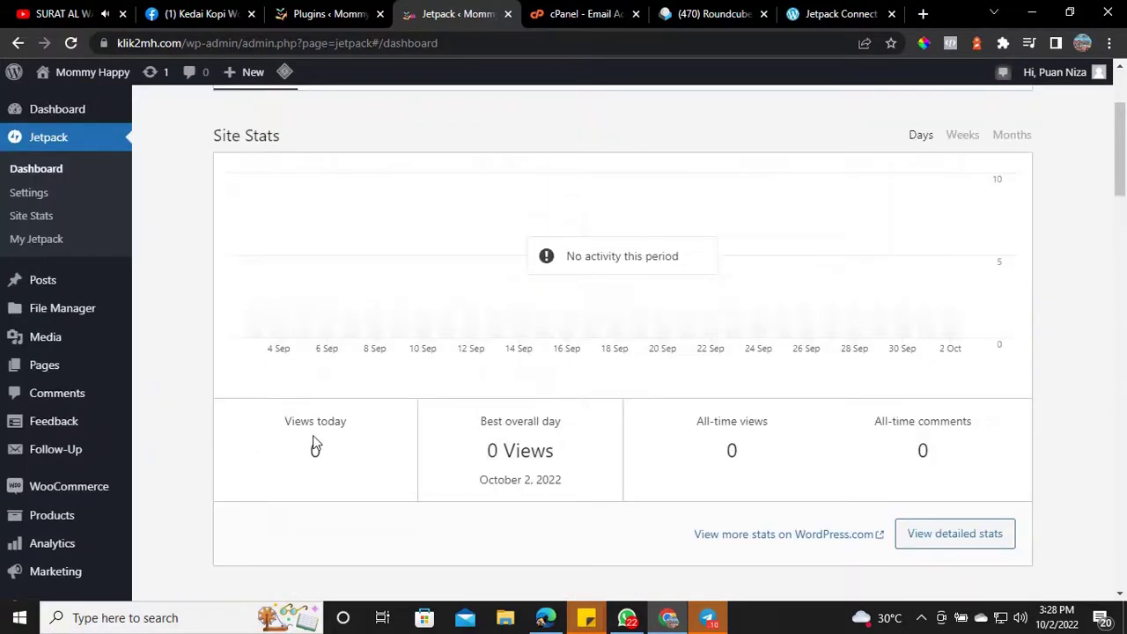
scroll(490, 432, up, 2)
scroll(456, 379, down, 2)
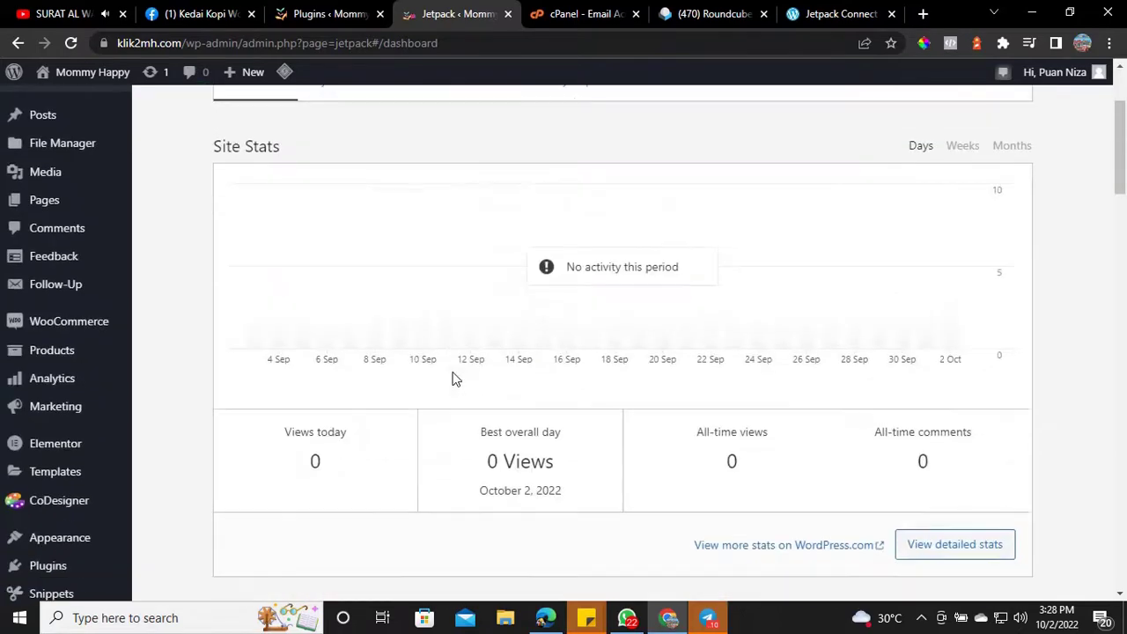
scroll(455, 379, down, 2)
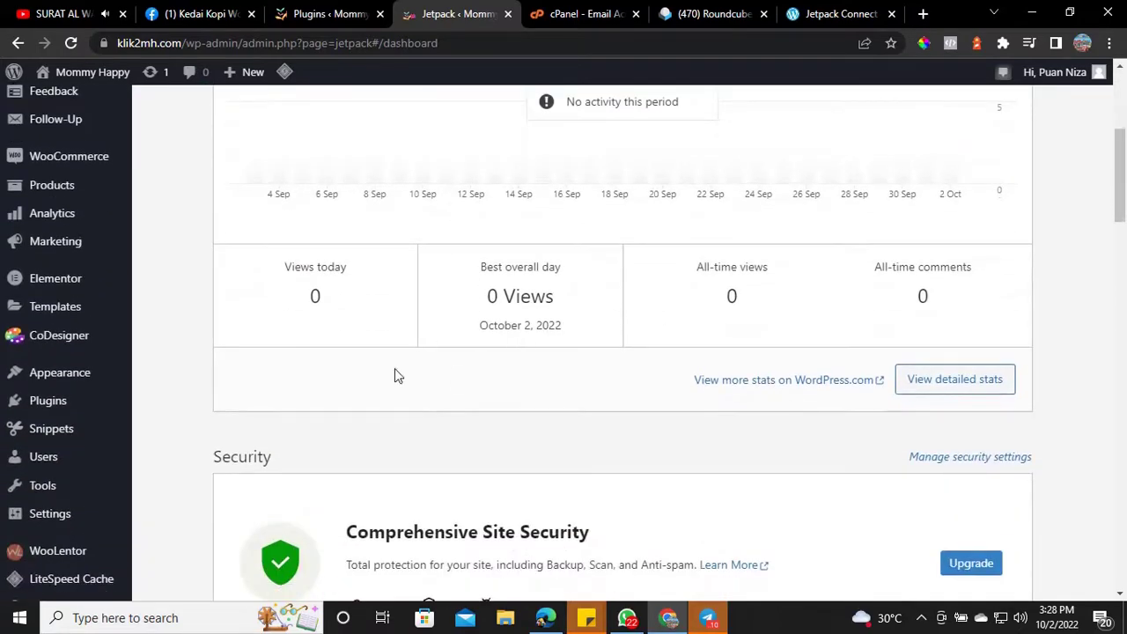
Dismiss the Upgrade to backup notice covering the Backup card in the Security section
scroll(394, 375, down, 4)
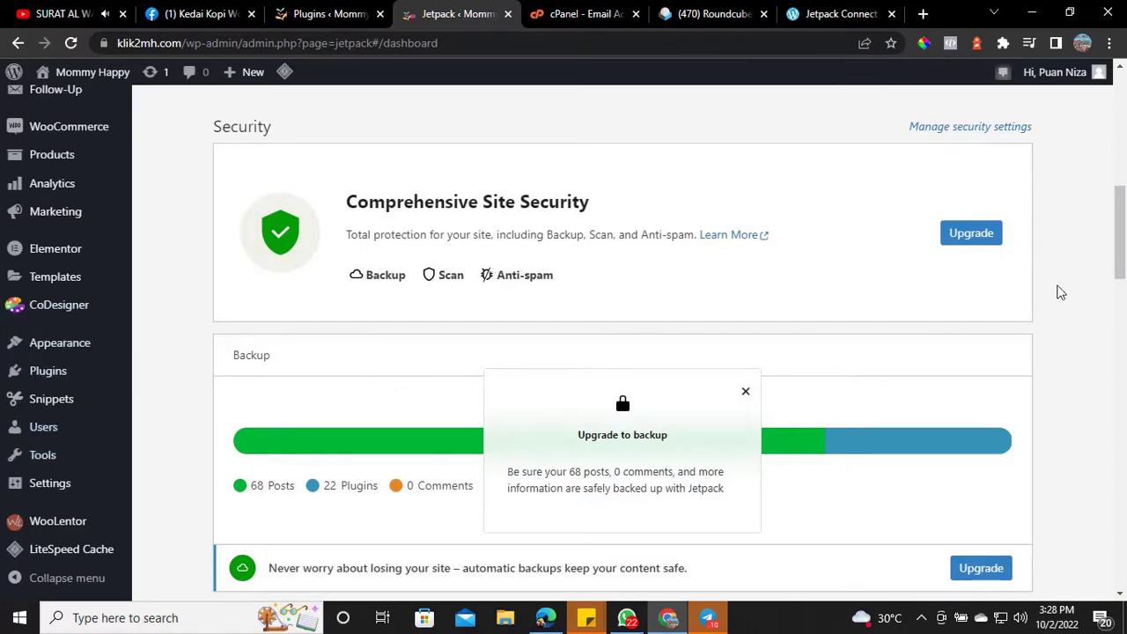
scroll(748, 390, down, 1)
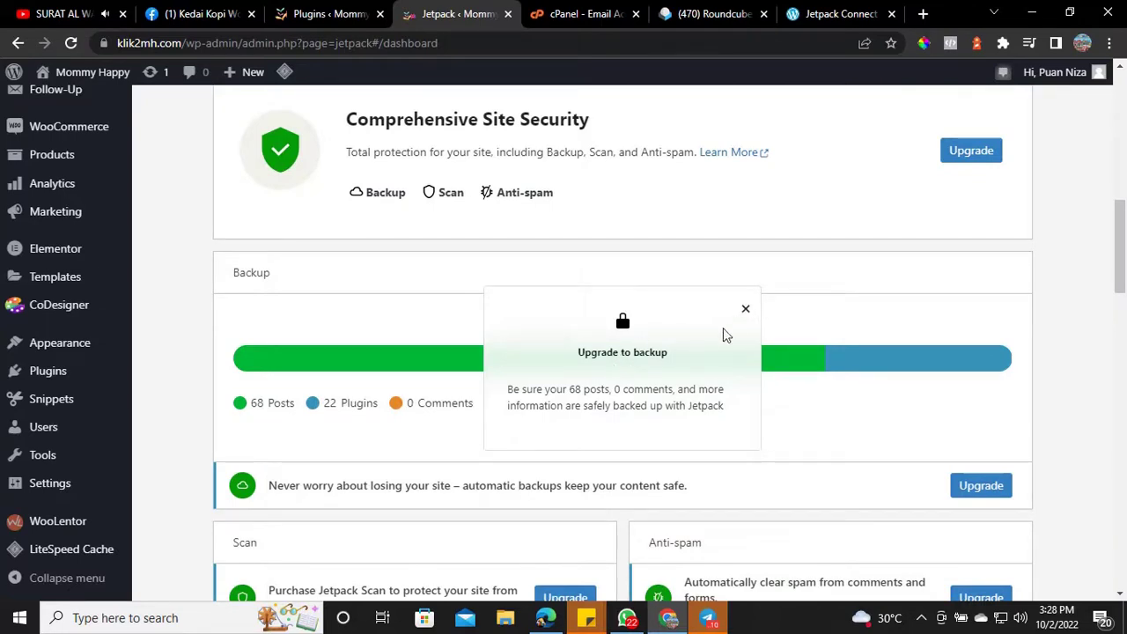
click(745, 311)
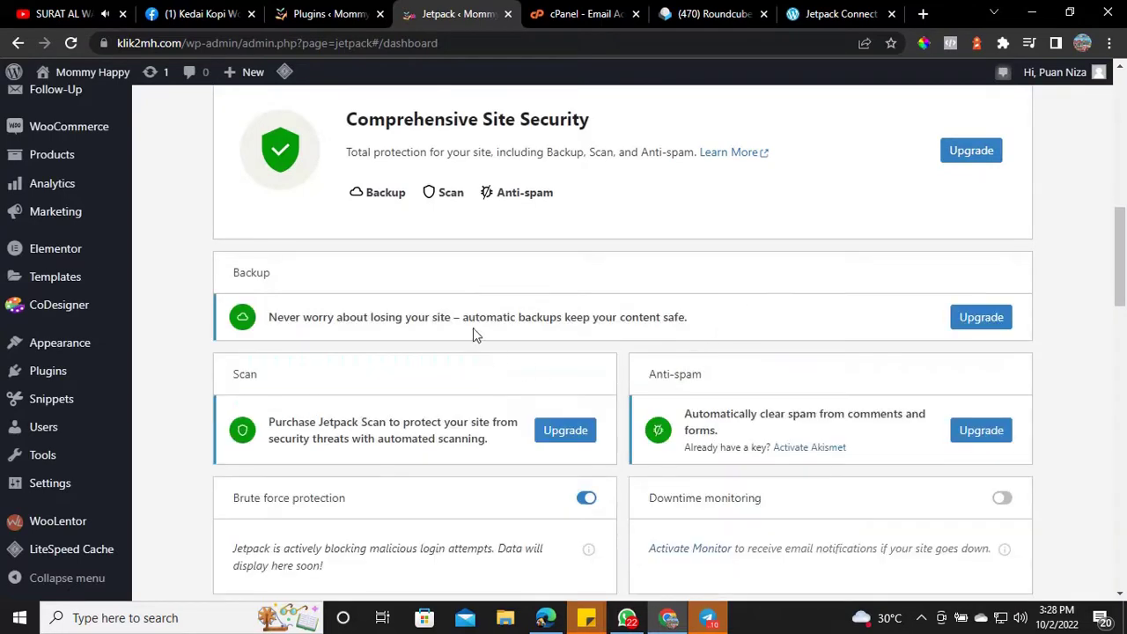
Turn on Downtime monitoring in the Security section, keeping Brute force protection enabled
scroll(874, 429, down, 1)
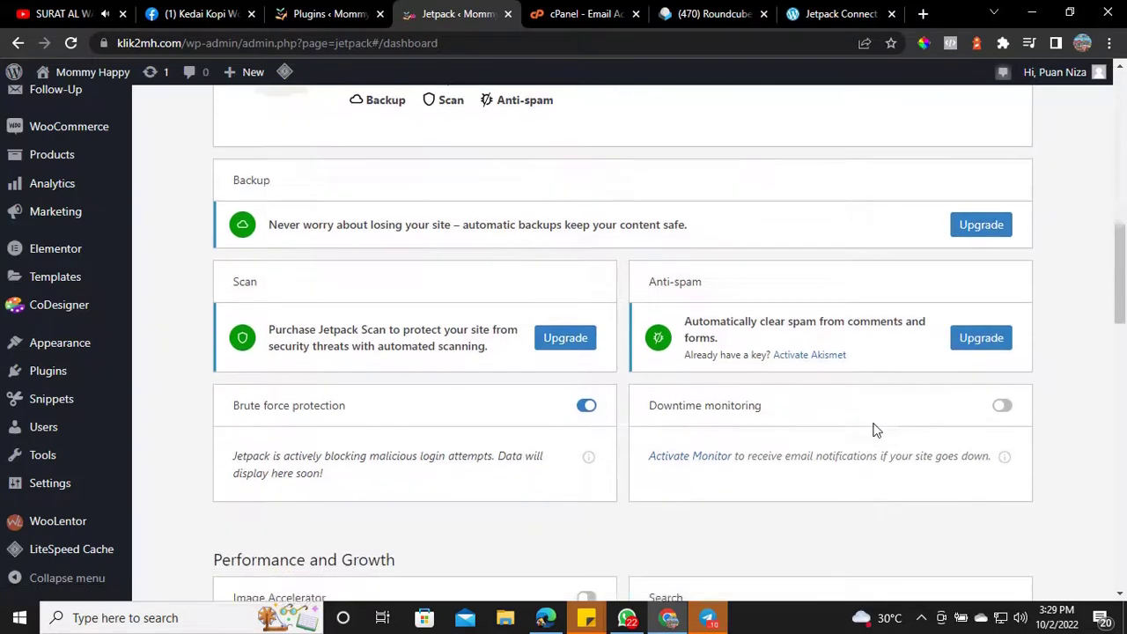
scroll(874, 429, down, 1)
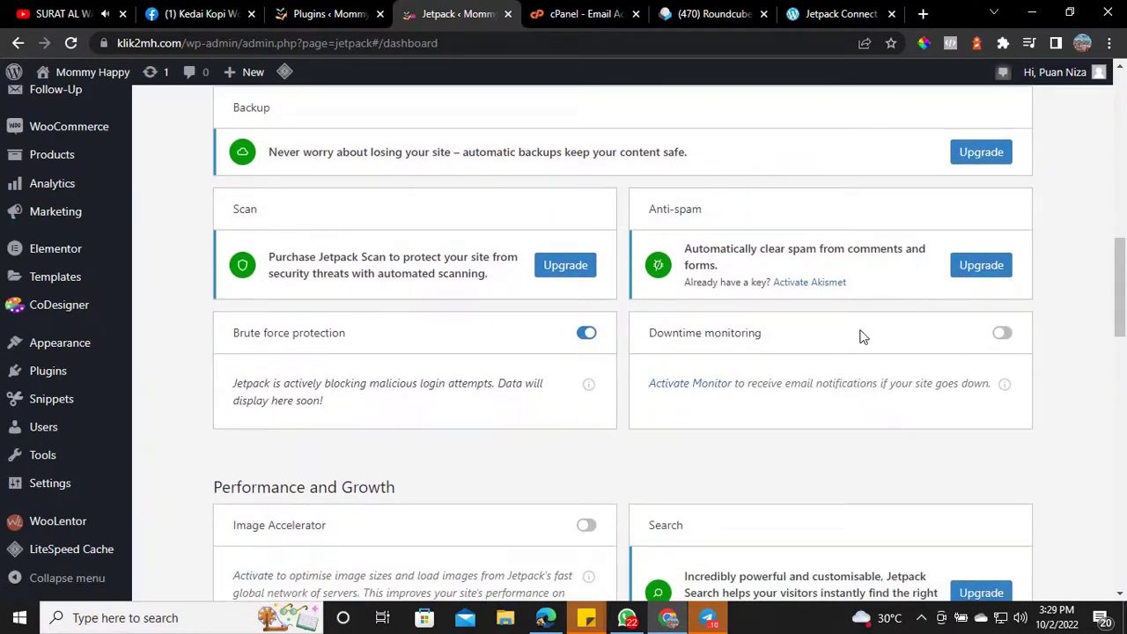
click(1002, 335)
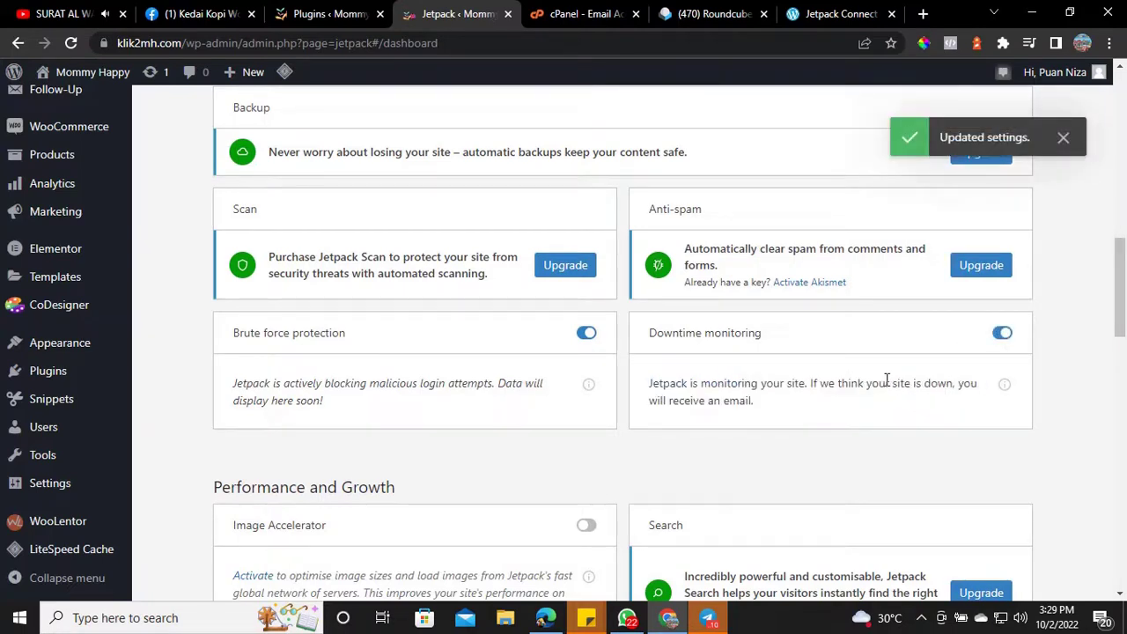
click(584, 334)
Examine the Performance and Growth features, the site and account connections, and the support and mobile app sections of the Jetpack dashboard
scroll(326, 370, down, 2)
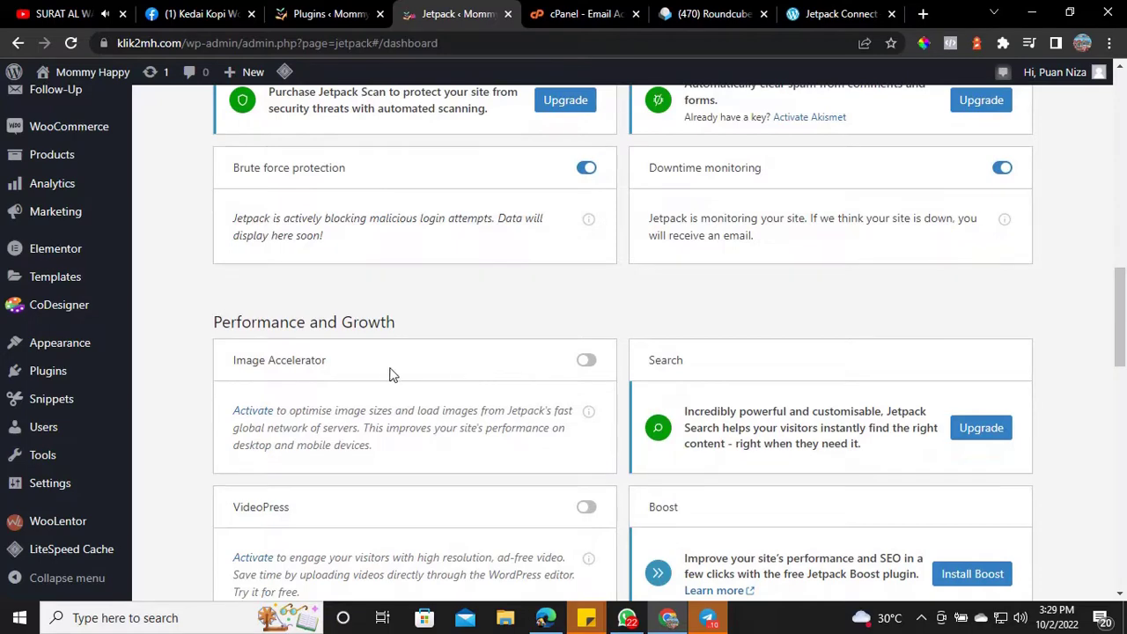
scroll(393, 374, down, 1)
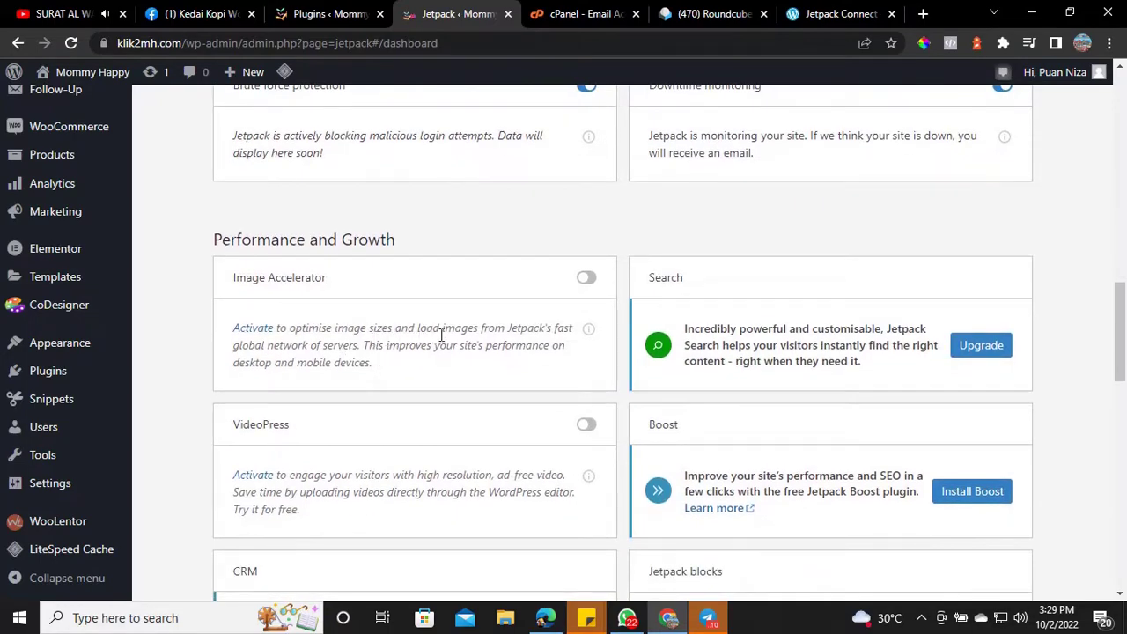
scroll(400, 354, down, 1)
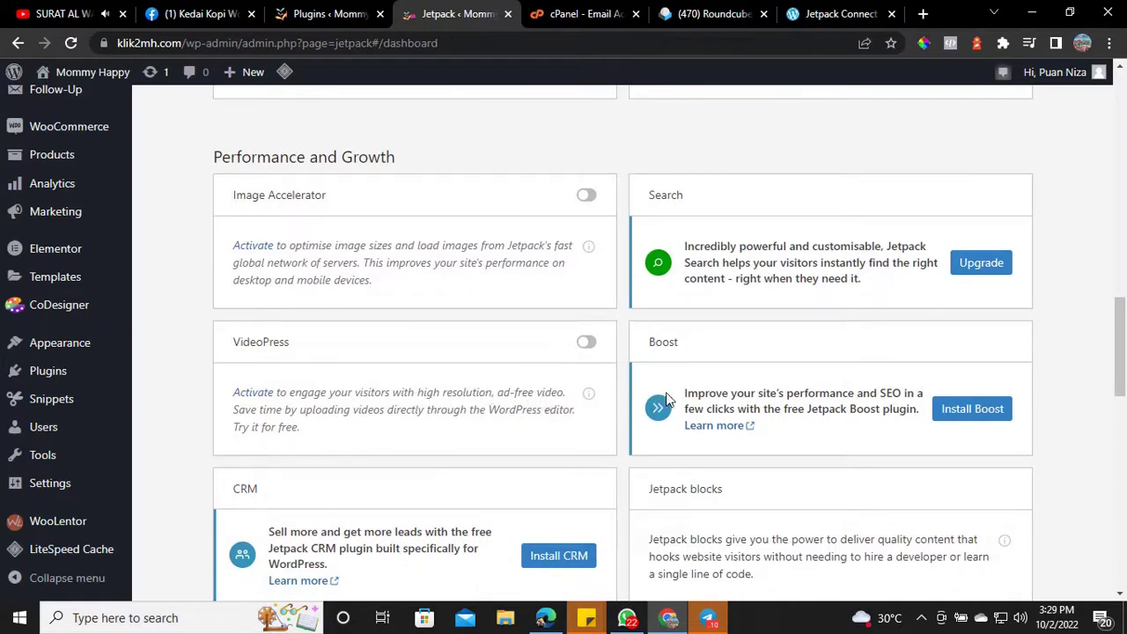
scroll(496, 395, down, 2)
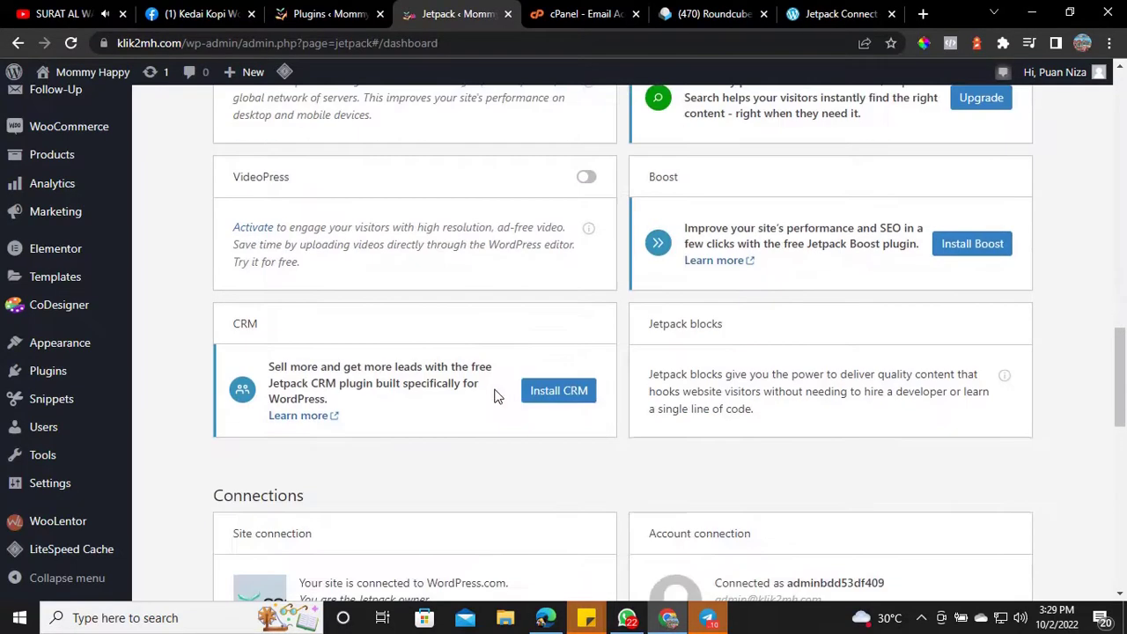
scroll(457, 405, down, 1)
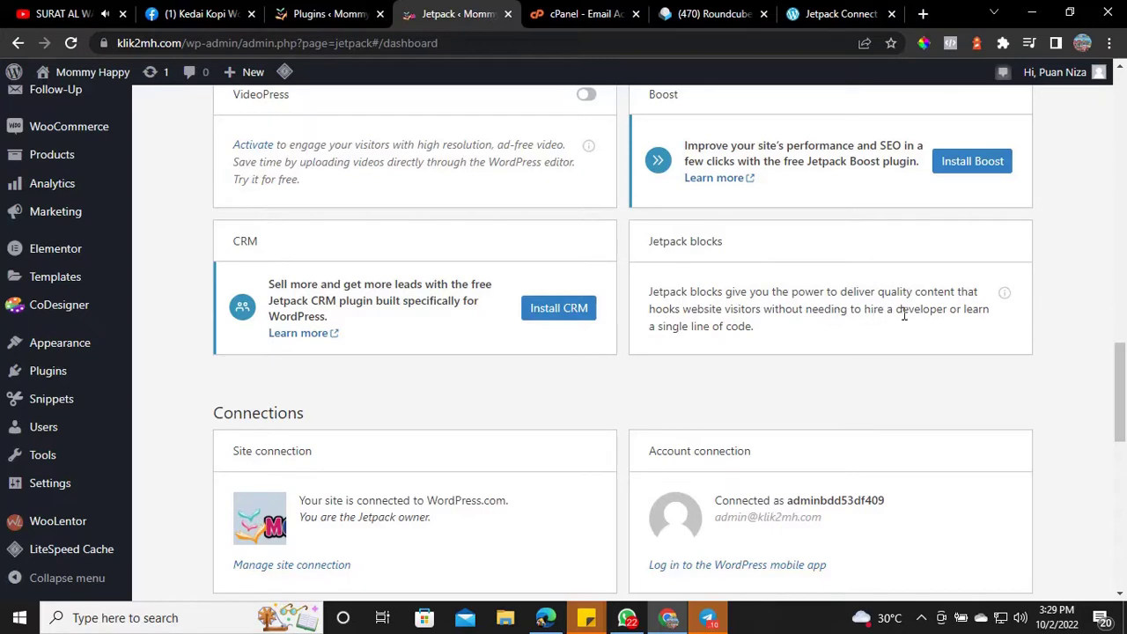
scroll(603, 424, down, 2)
scroll(513, 455, up, 4)
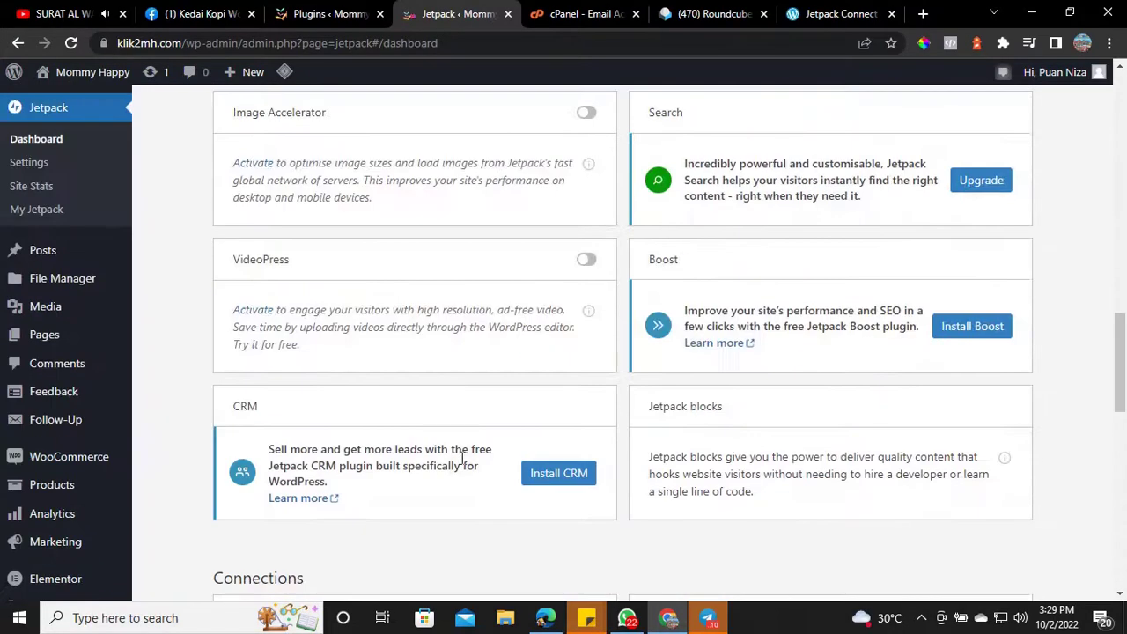
scroll(461, 458, down, 2)
scroll(462, 458, down, 2)
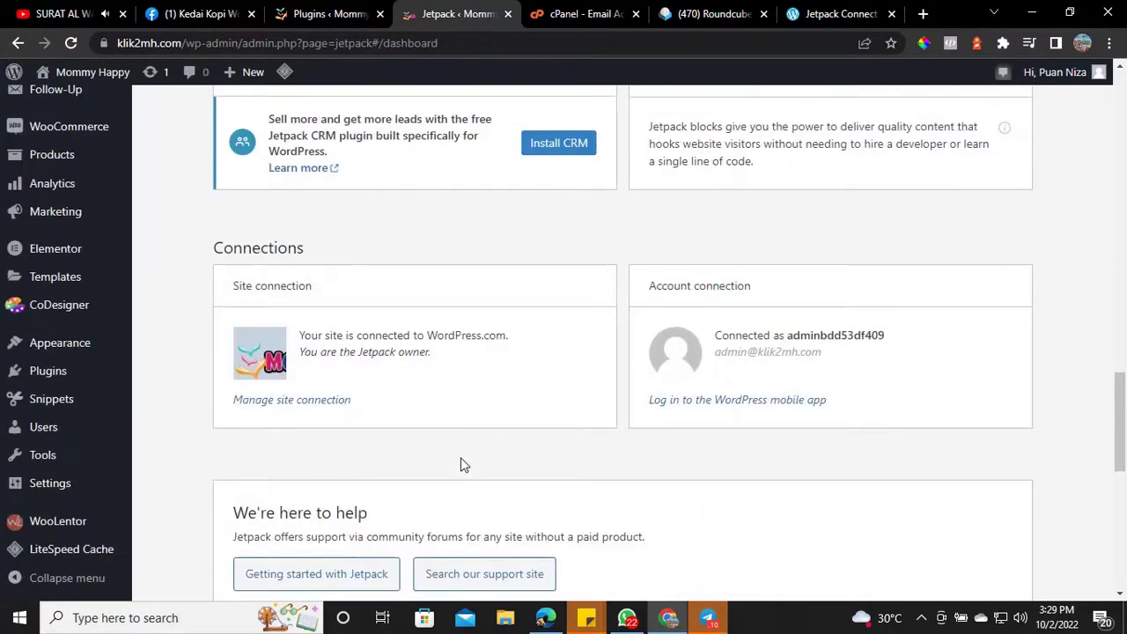
scroll(464, 465, down, 1)
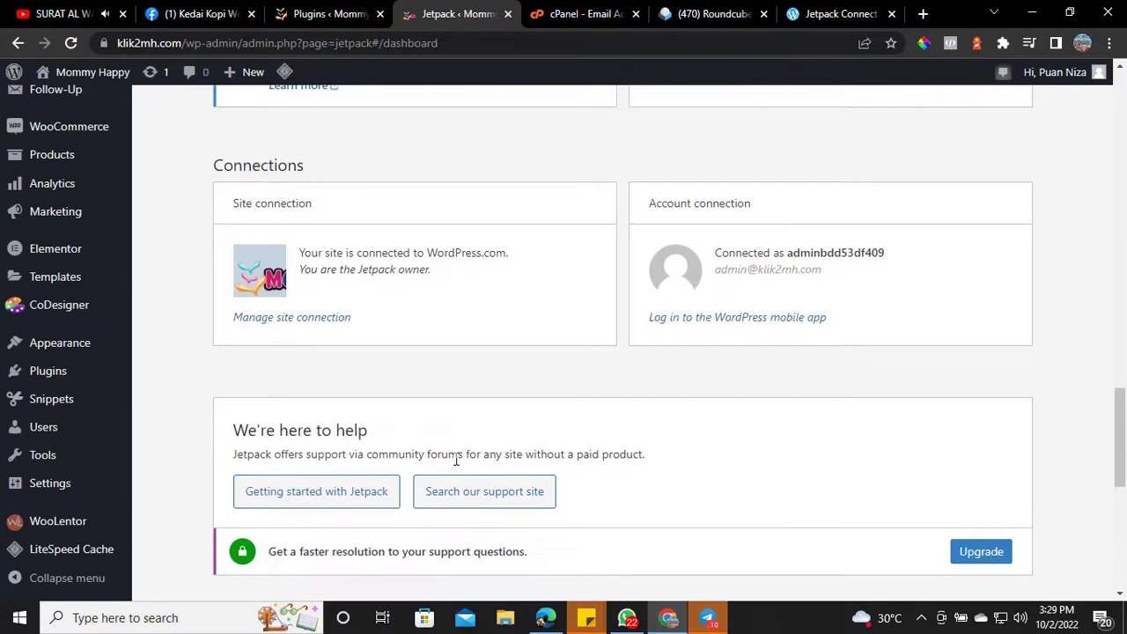
scroll(414, 480, down, 2)
scroll(406, 474, down, 4)
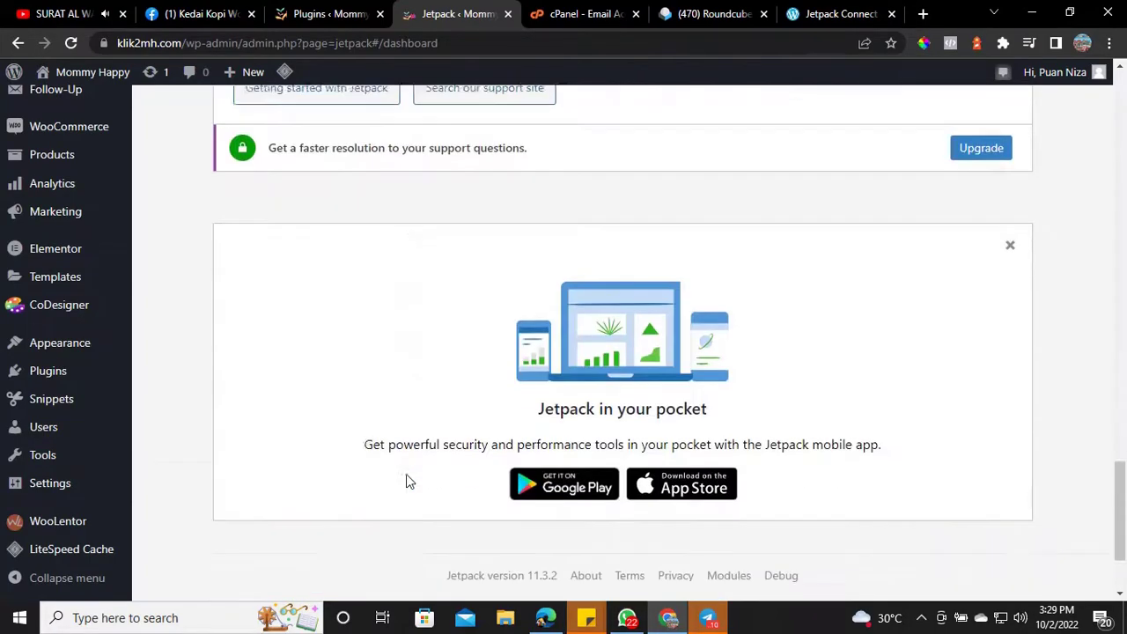
scroll(406, 480, up, 8)
scroll(402, 478, up, 10)
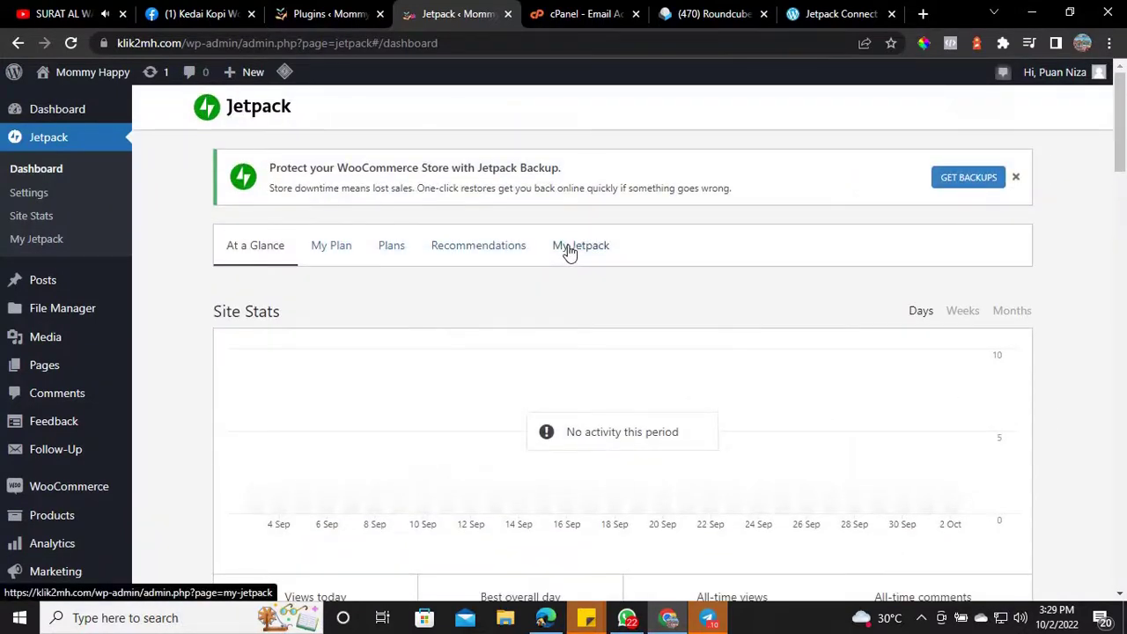
Open the My Jetpack page and look over the product cards, plan and connection details
click(570, 253)
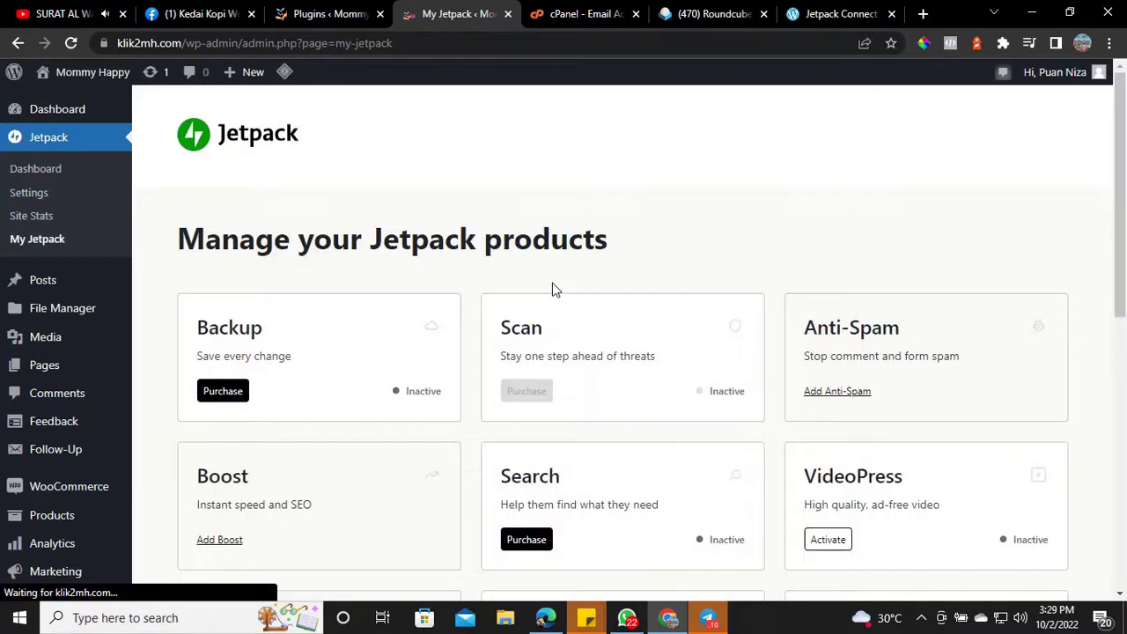
scroll(552, 284, down, 1)
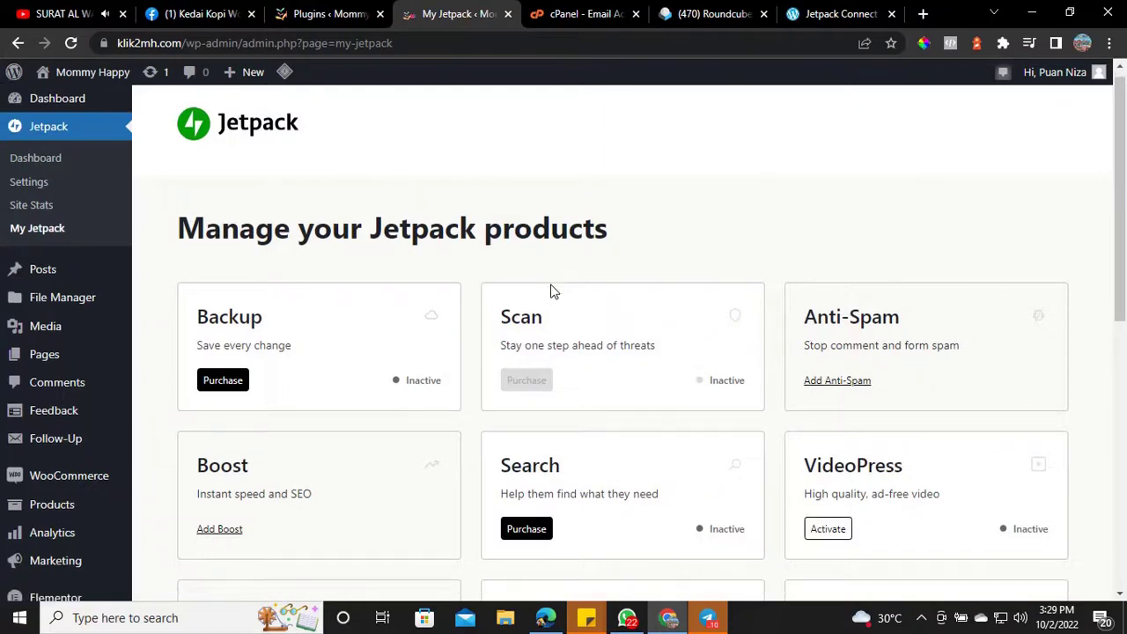
scroll(552, 290, down, 3)
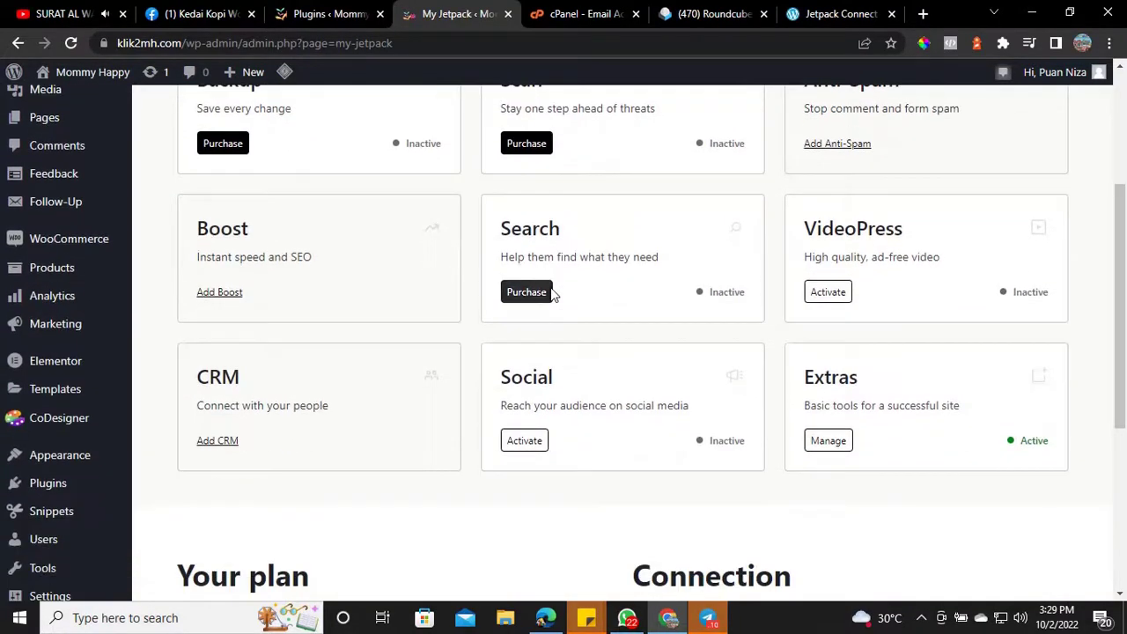
scroll(553, 295, down, 4)
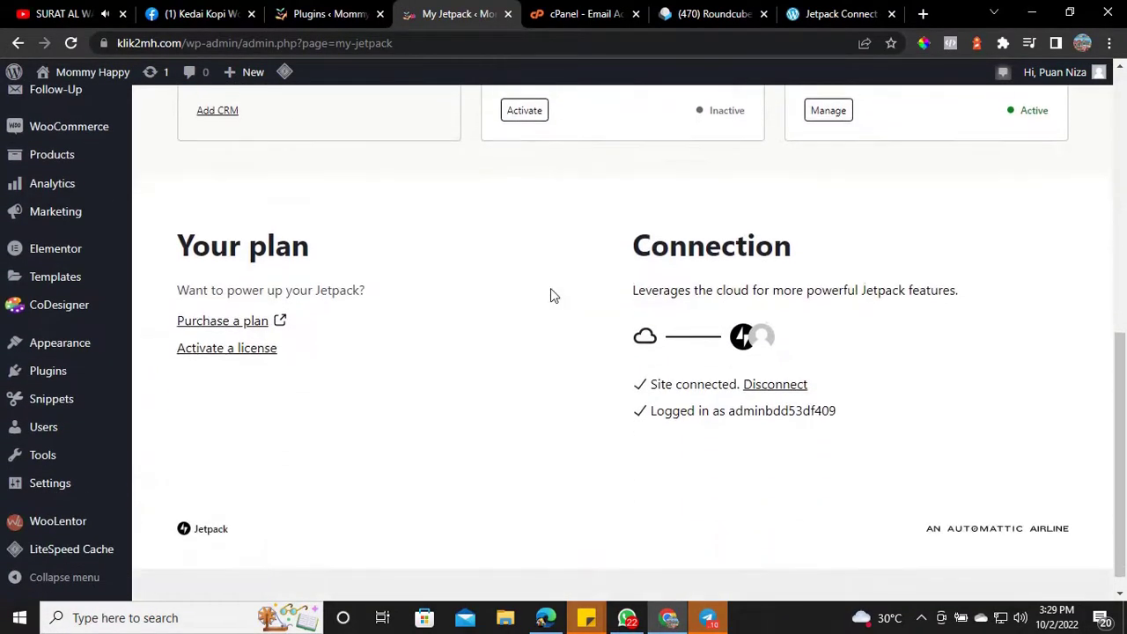
scroll(551, 295, up, 7)
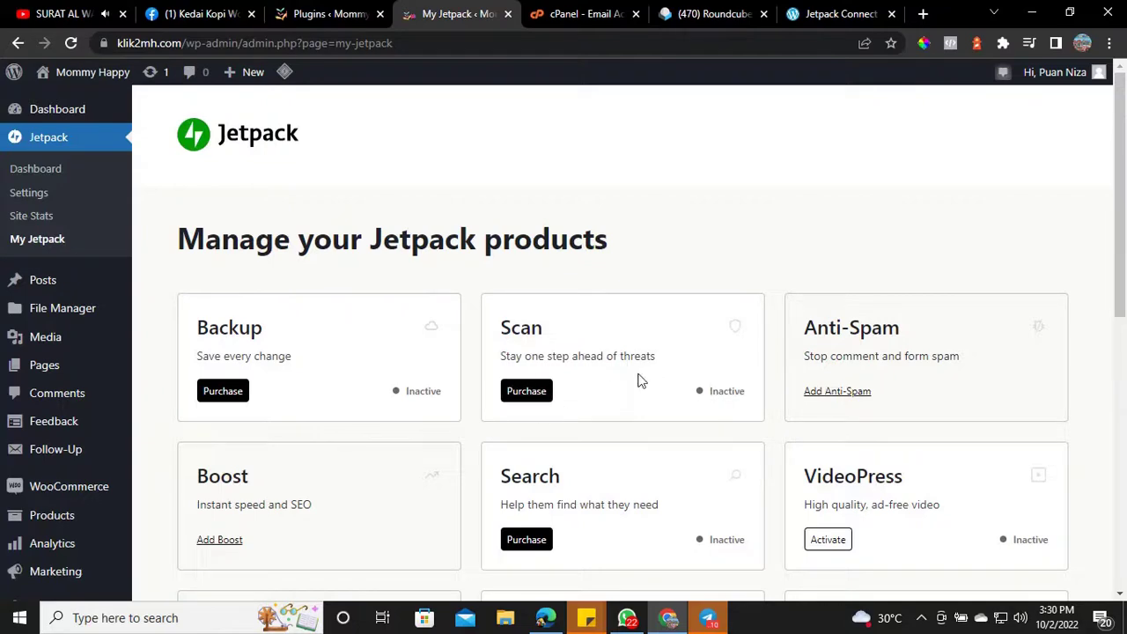
scroll(831, 390, down, 2)
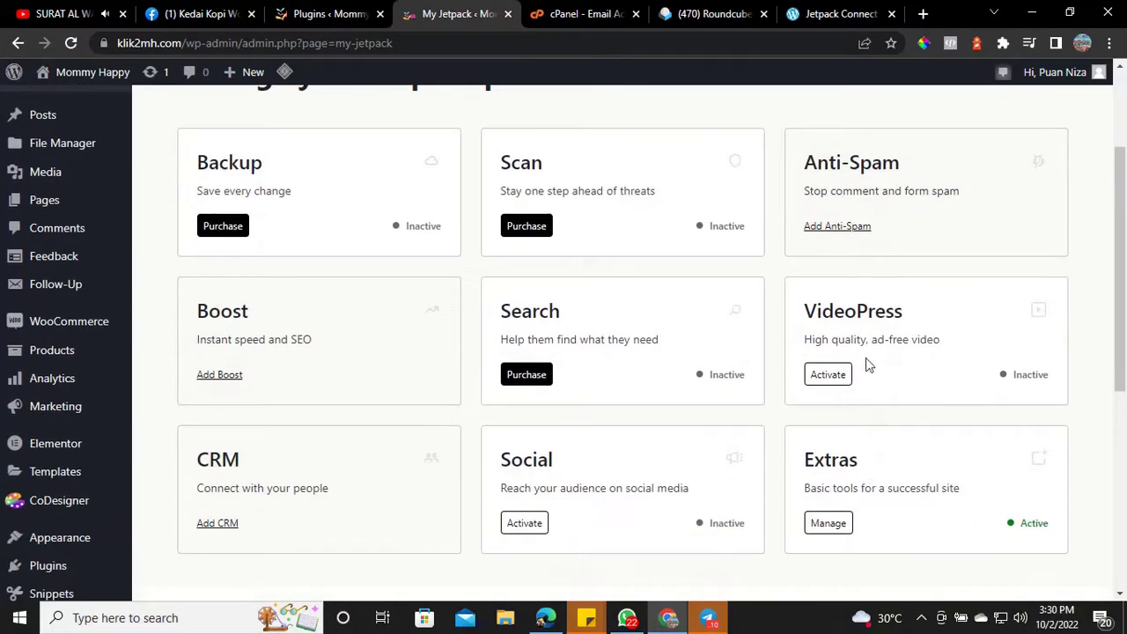
Open Jetpack's Site Stats page and look over the views chart and the referrer, search term, click, subscription and video panels
scroll(528, 440, up, 2)
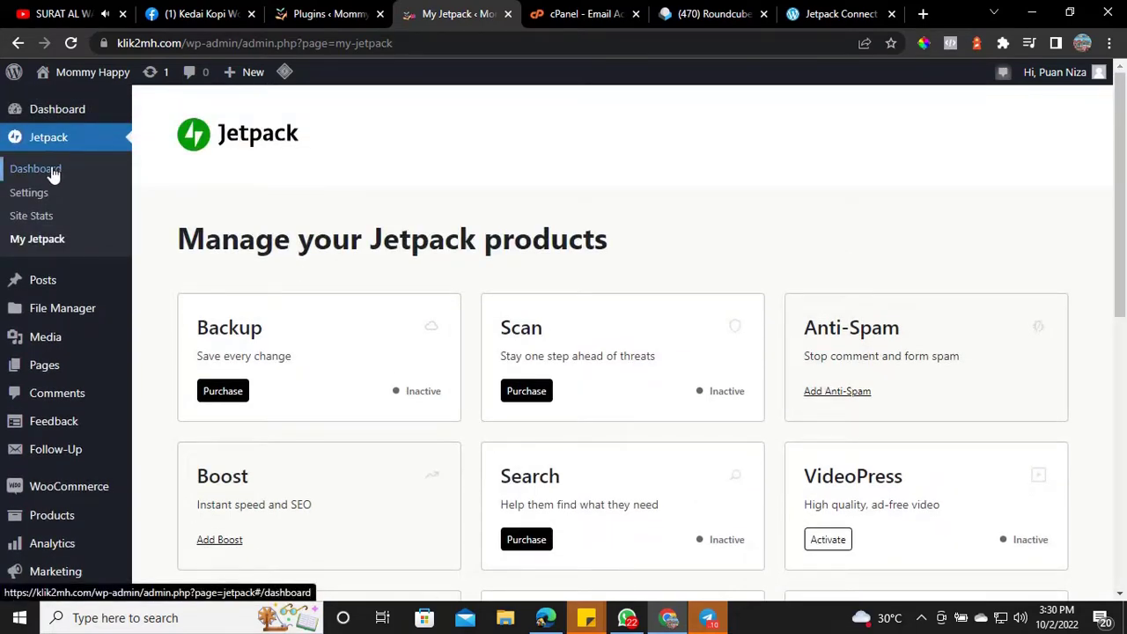
click(32, 217)
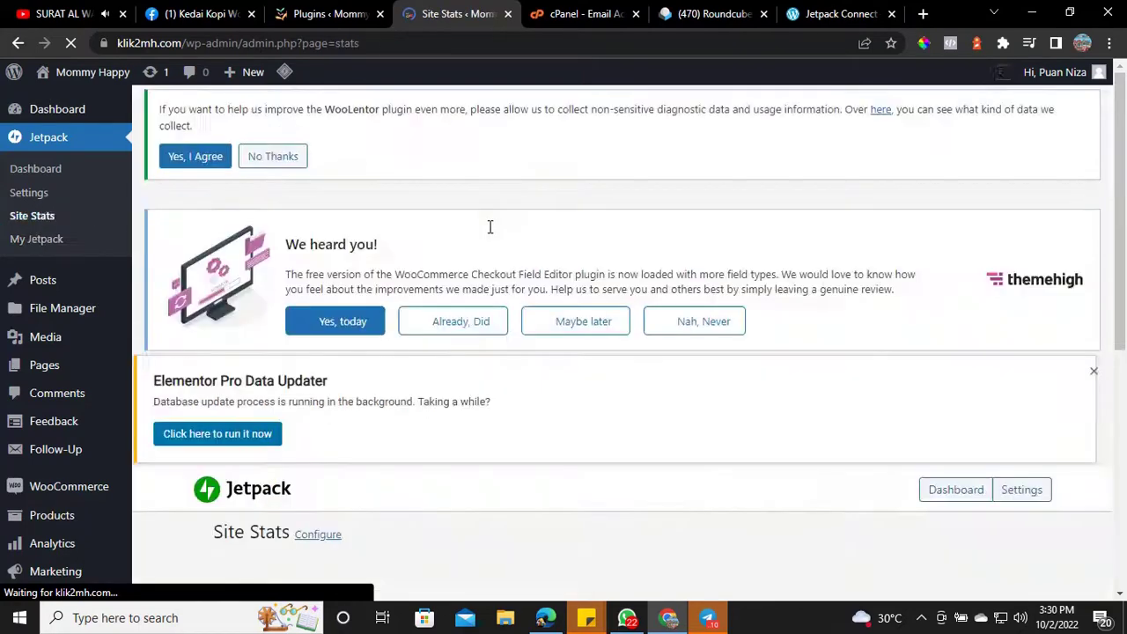
scroll(493, 231, down, 4)
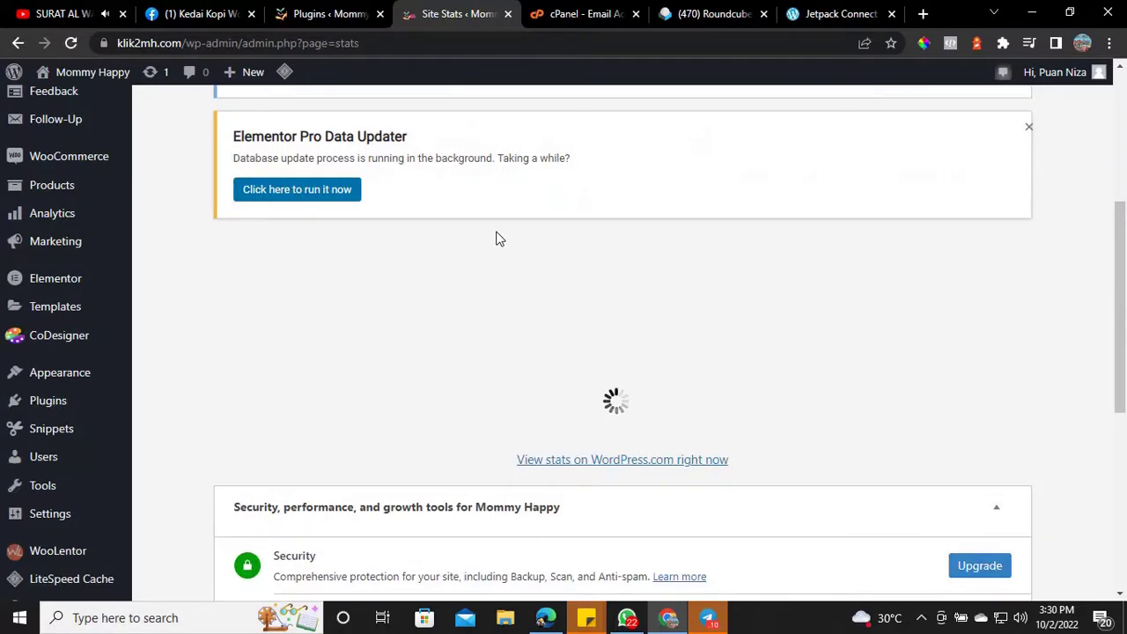
scroll(495, 235, down, 2)
scroll(496, 238, down, 5)
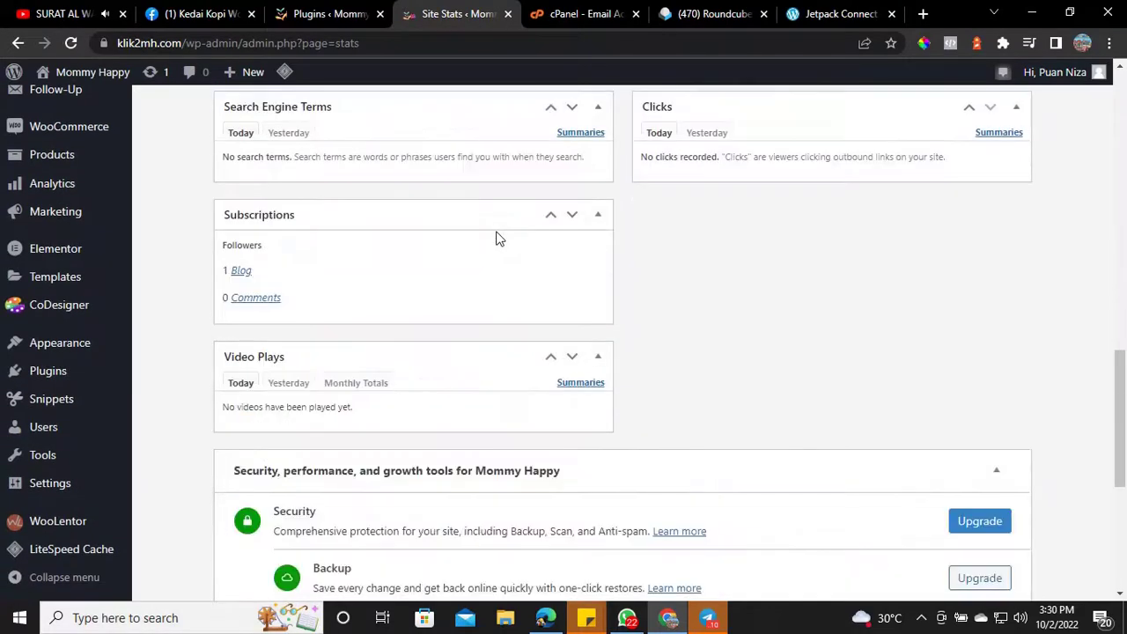
scroll(496, 238, down, 3)
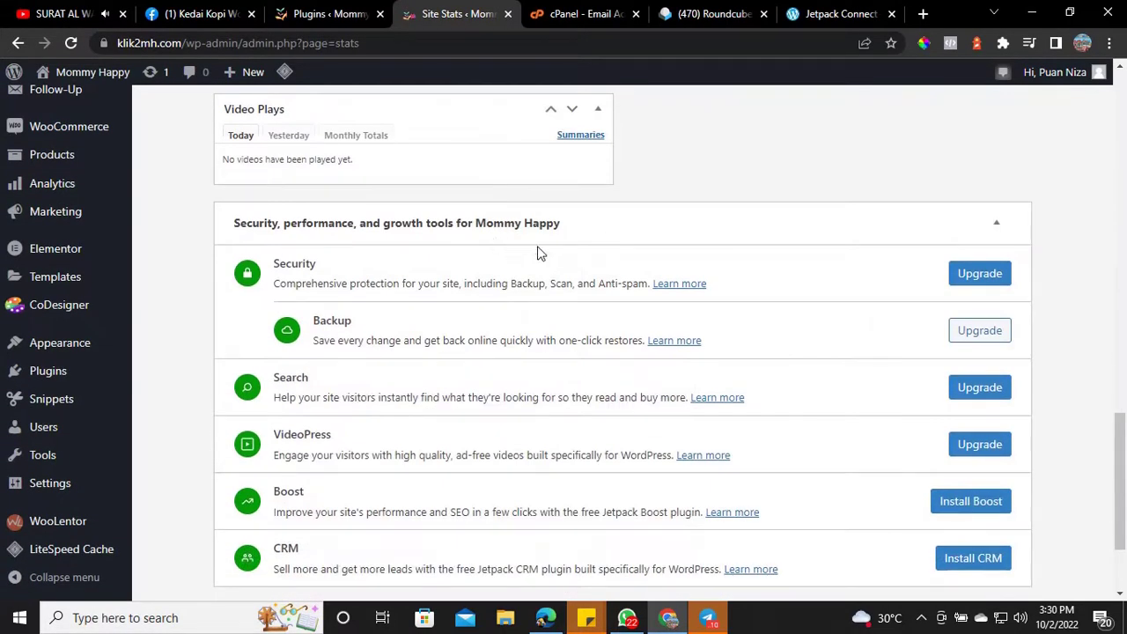
scroll(477, 344, up, 4)
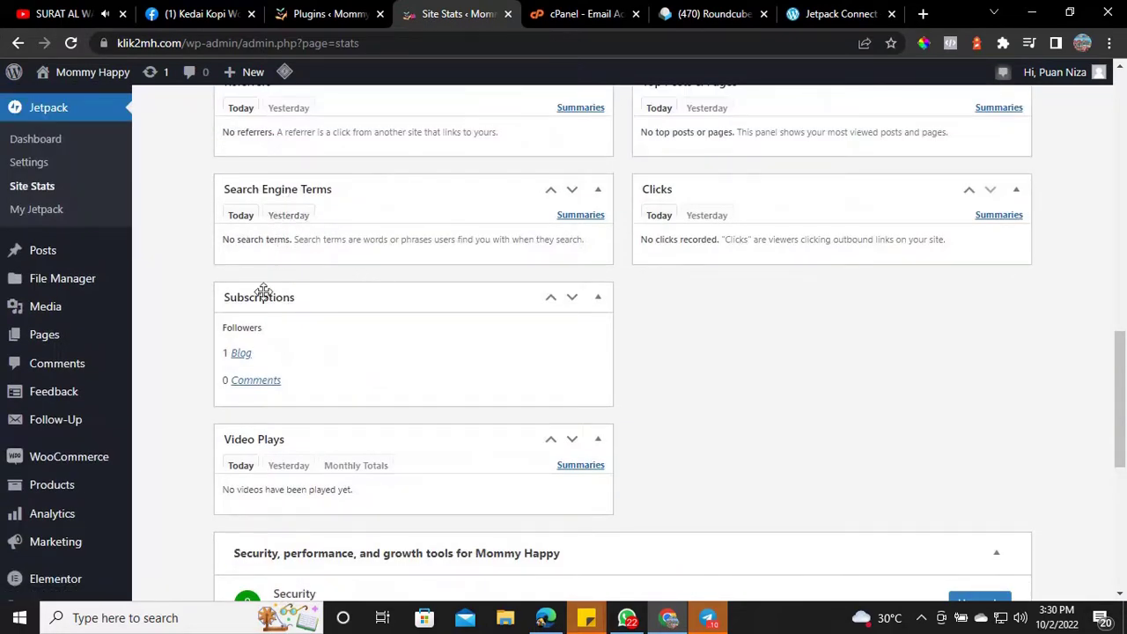
scroll(297, 355, up, 2)
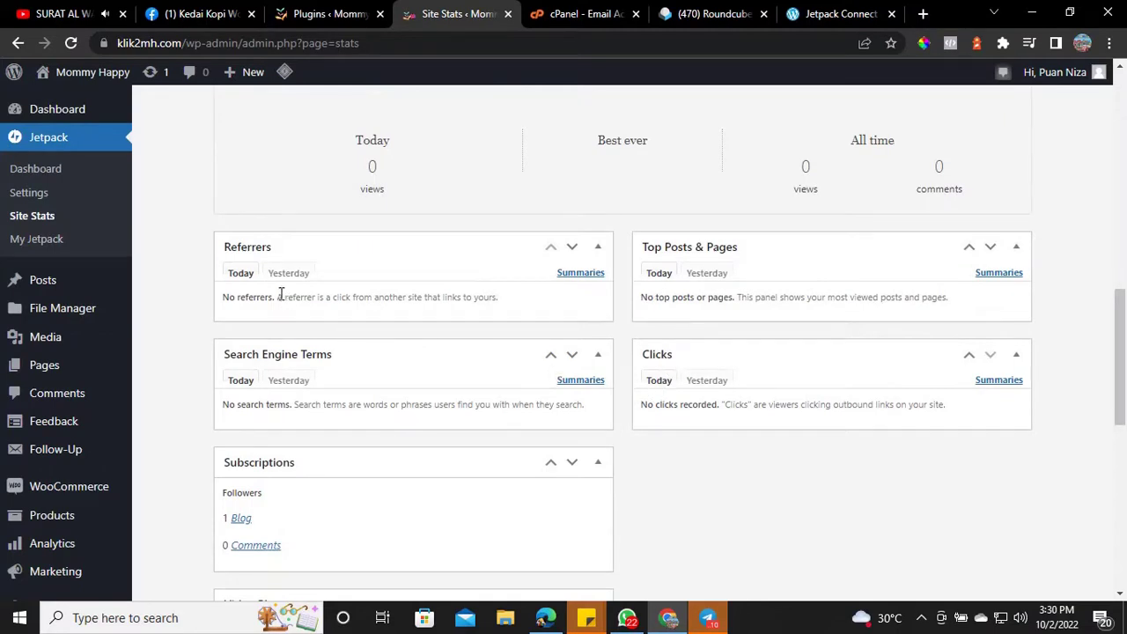
scroll(280, 292, up, 4)
scroll(281, 294, up, 2)
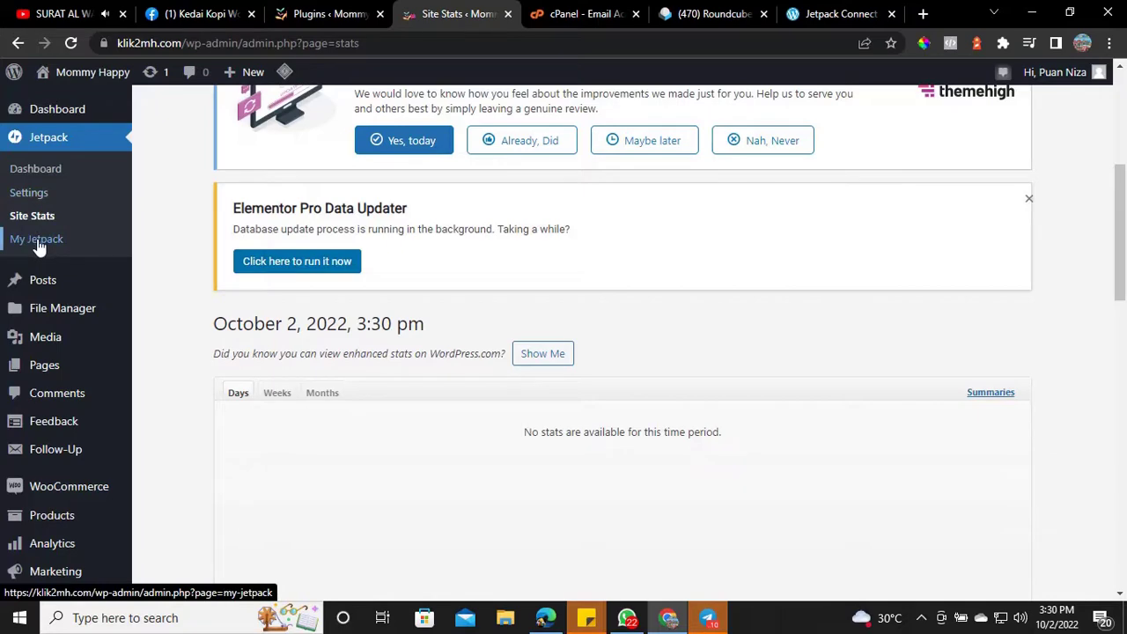
scroll(297, 284, up, 2)
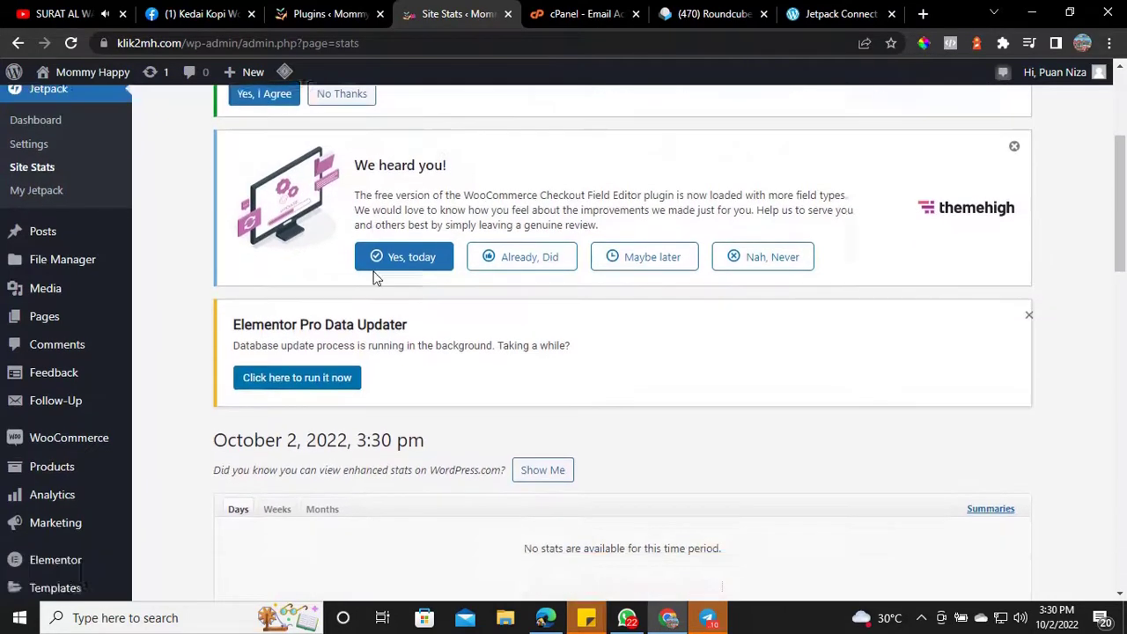
Examine the security, performance and growth tools offered on the Site Stats page and recheck the daily views summary
scroll(377, 278, down, 2)
scroll(310, 261, down, 5)
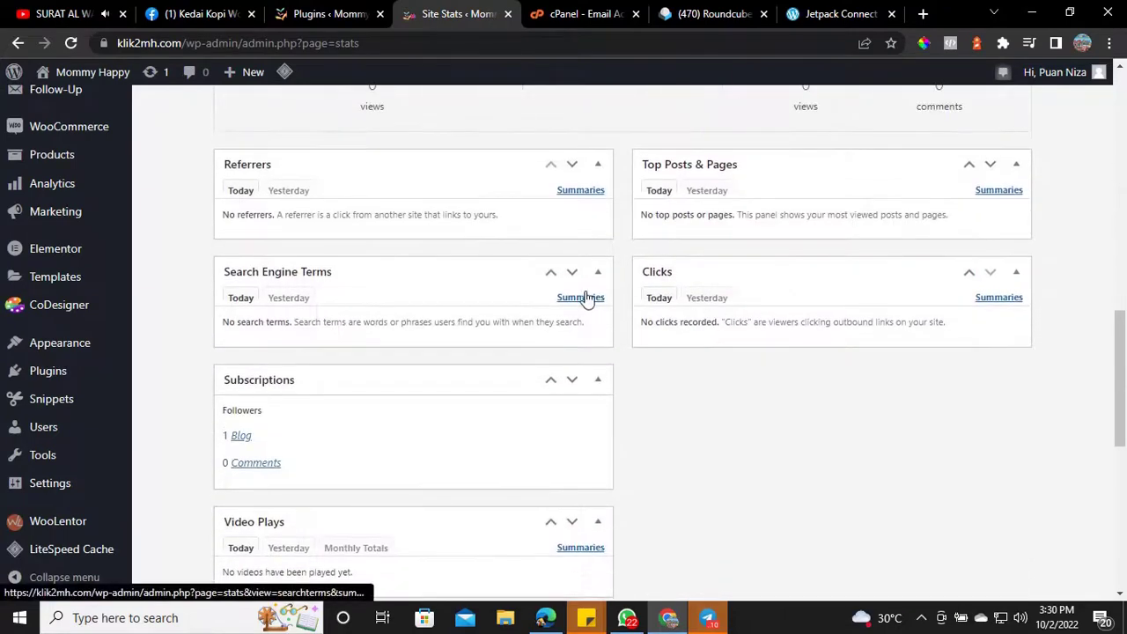
scroll(546, 292, down, 5)
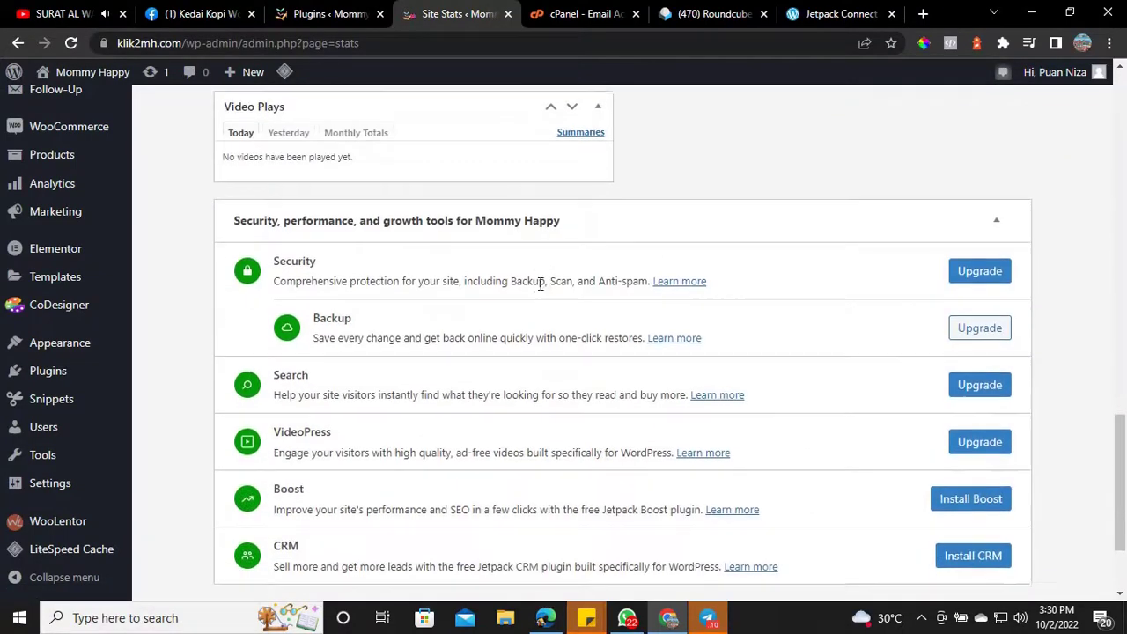
scroll(539, 286, down, 2)
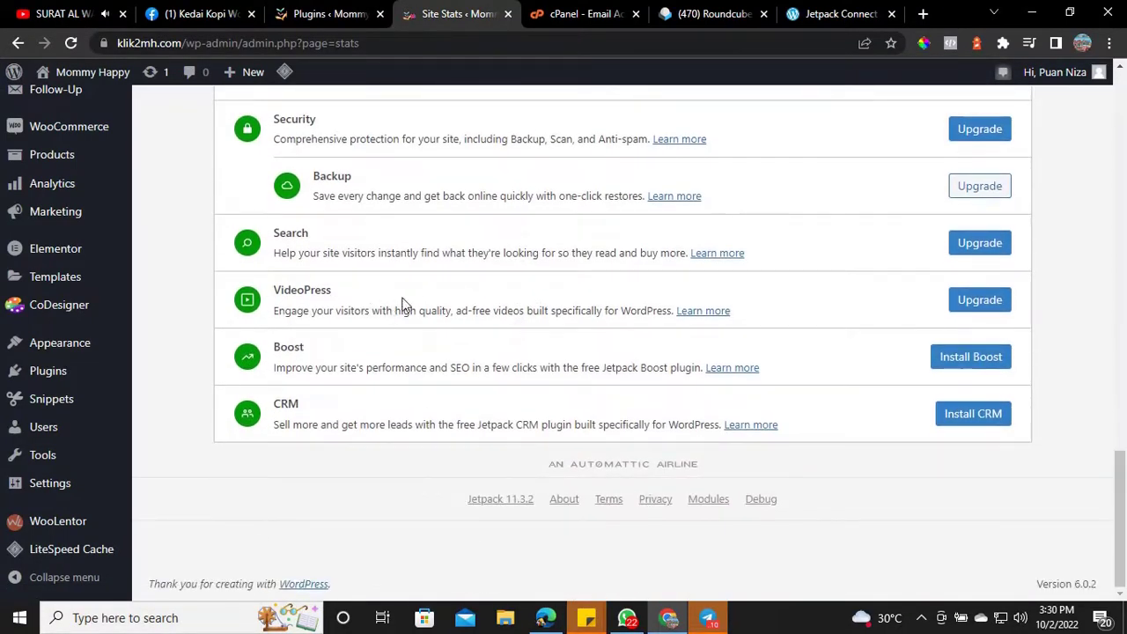
scroll(407, 299, up, 1)
scroll(418, 293, up, 7)
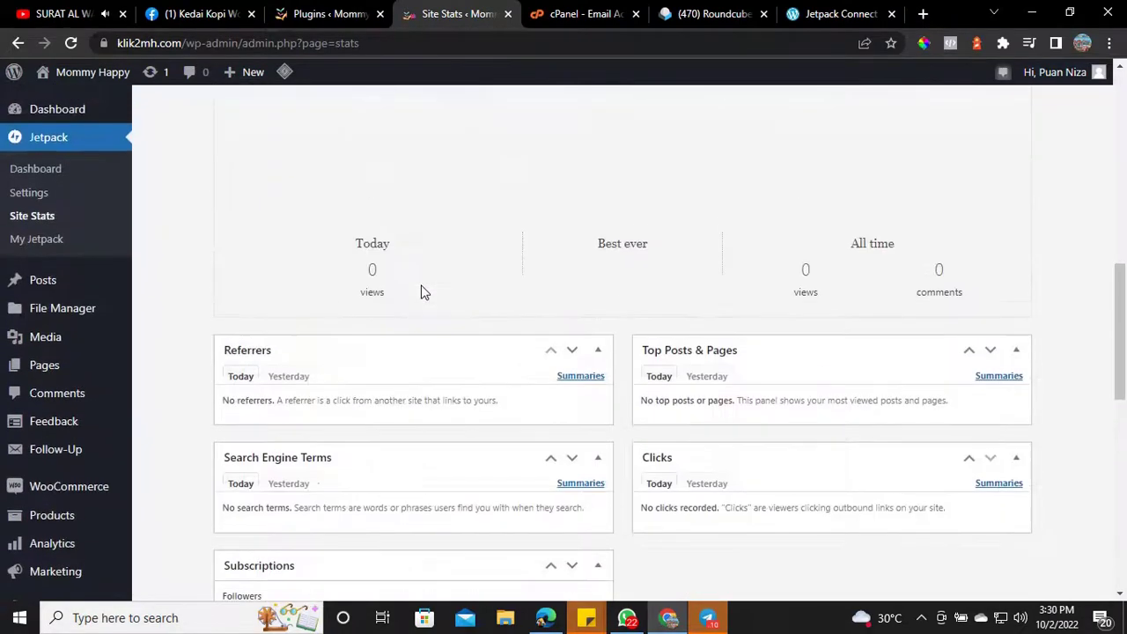
scroll(282, 265, up, 2)
scroll(678, 139, up, 1)
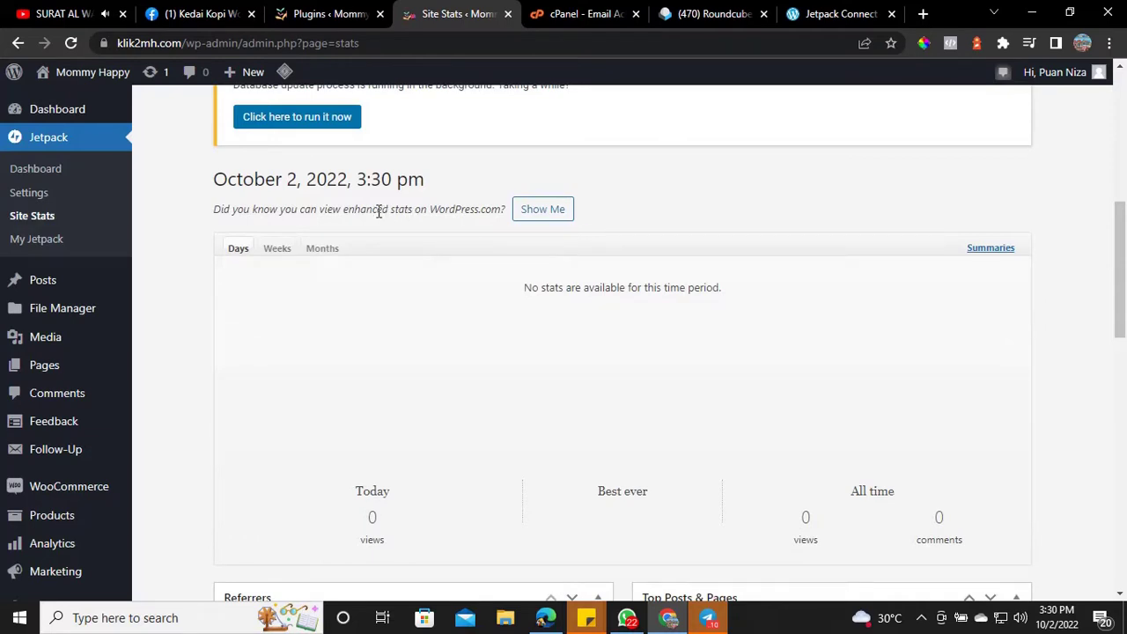
scroll(26, 414, down, 2)
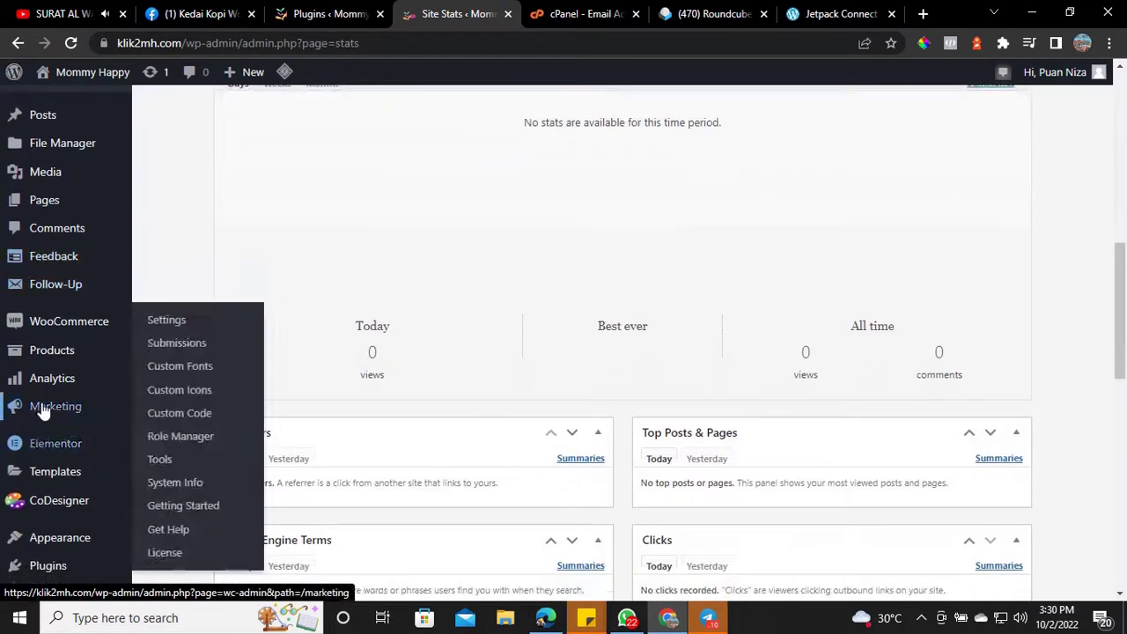
scroll(44, 290, up, 1)
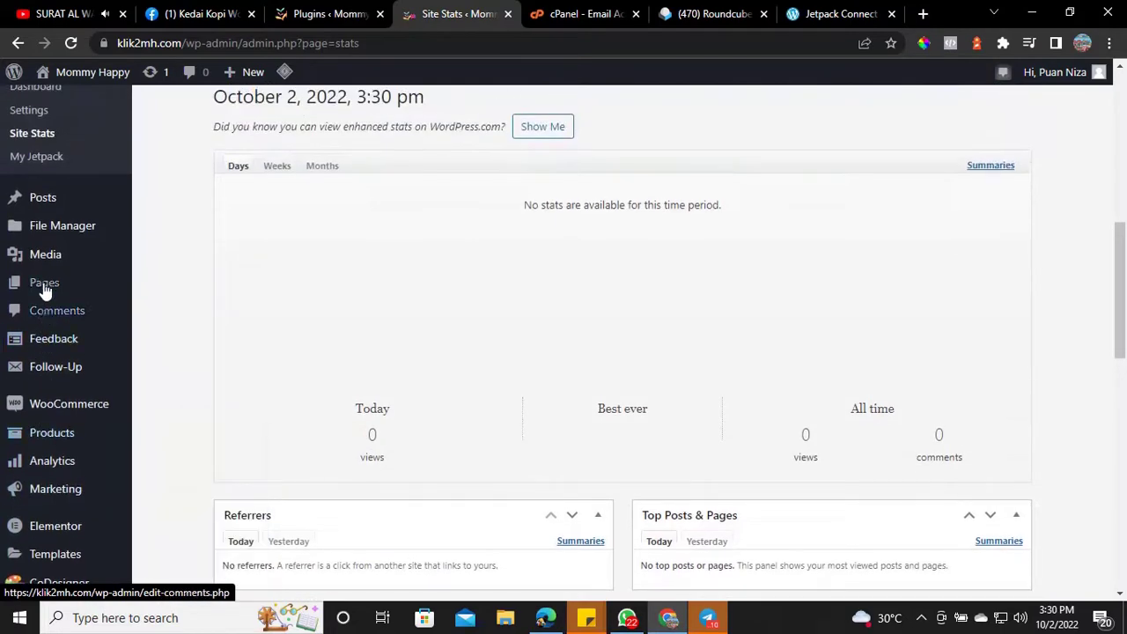
scroll(391, 357, down, 3)
scroll(284, 328, up, 2)
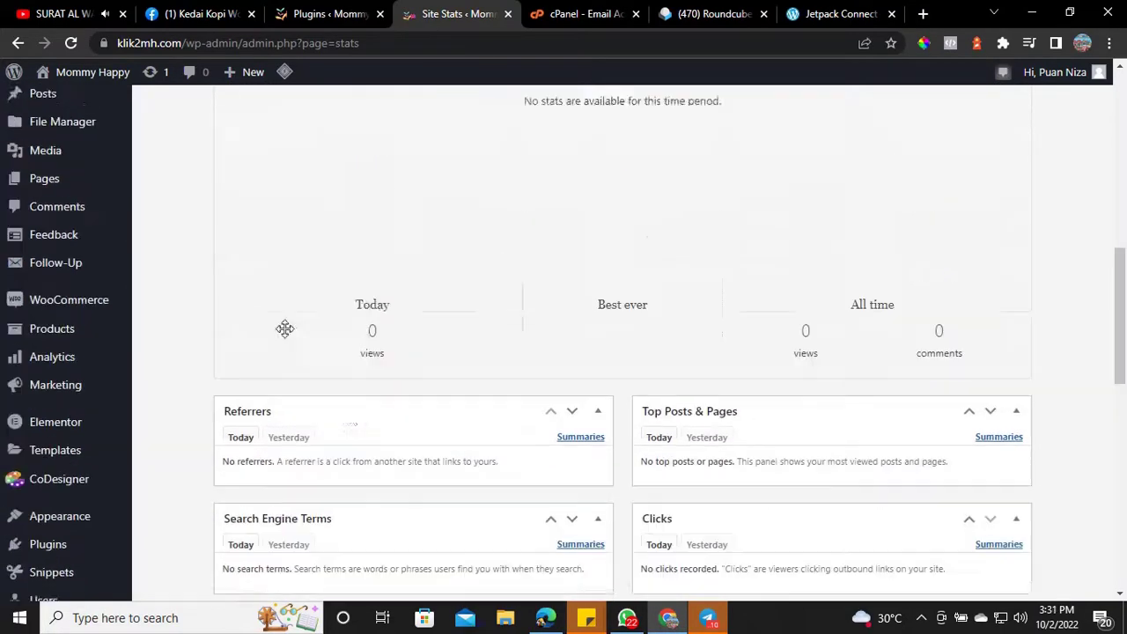
scroll(284, 328, up, 2)
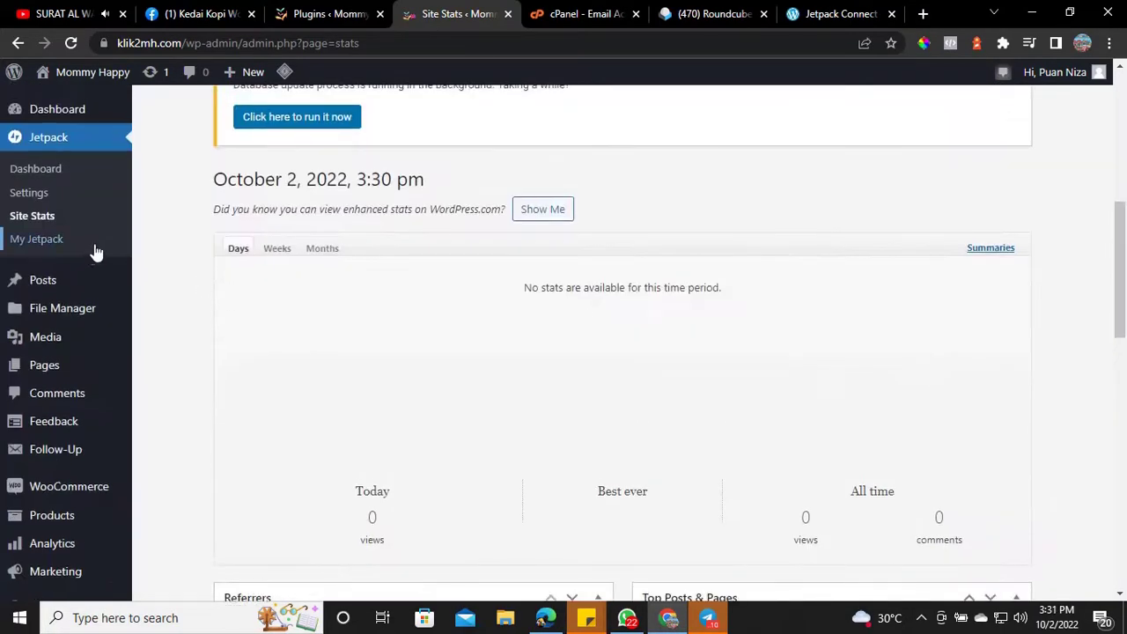
Open the Jetpack dashboard and check the Site Stats chart and the Brute force protection and Downtime monitoring cards
click(36, 170)
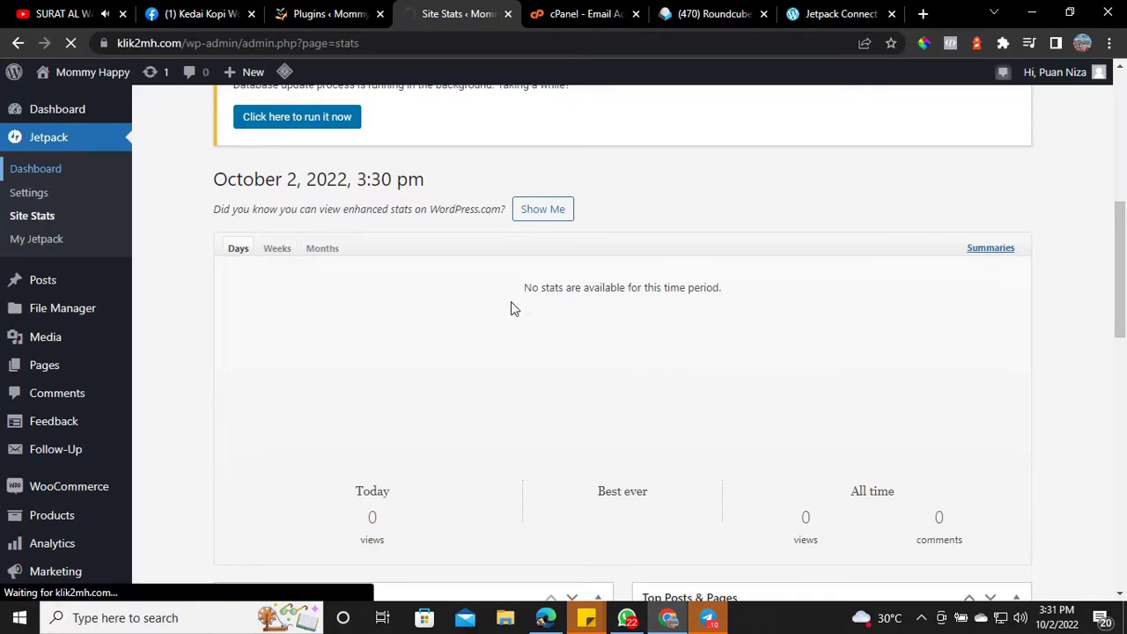
scroll(514, 308, down, 8)
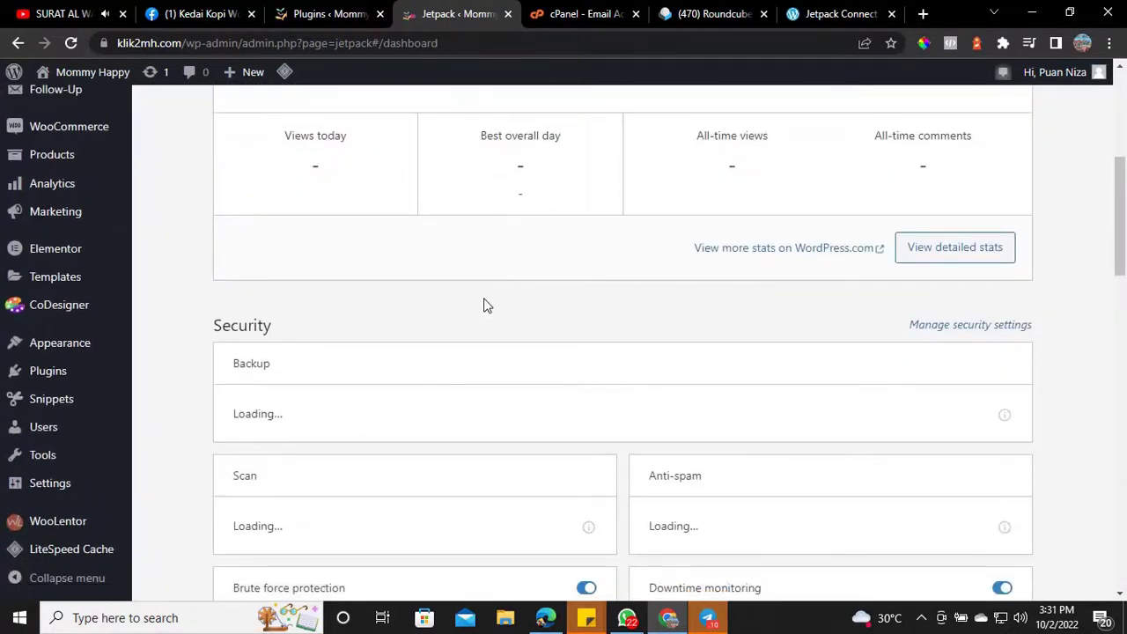
scroll(455, 317, down, 1)
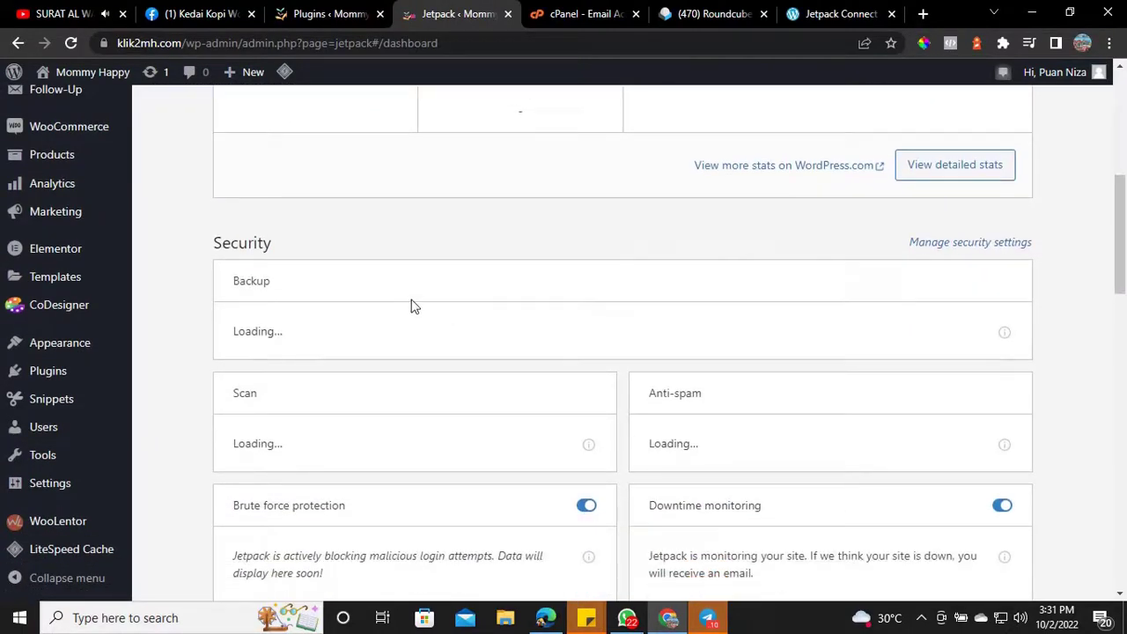
scroll(414, 306, down, 1)
scroll(408, 314, down, 1)
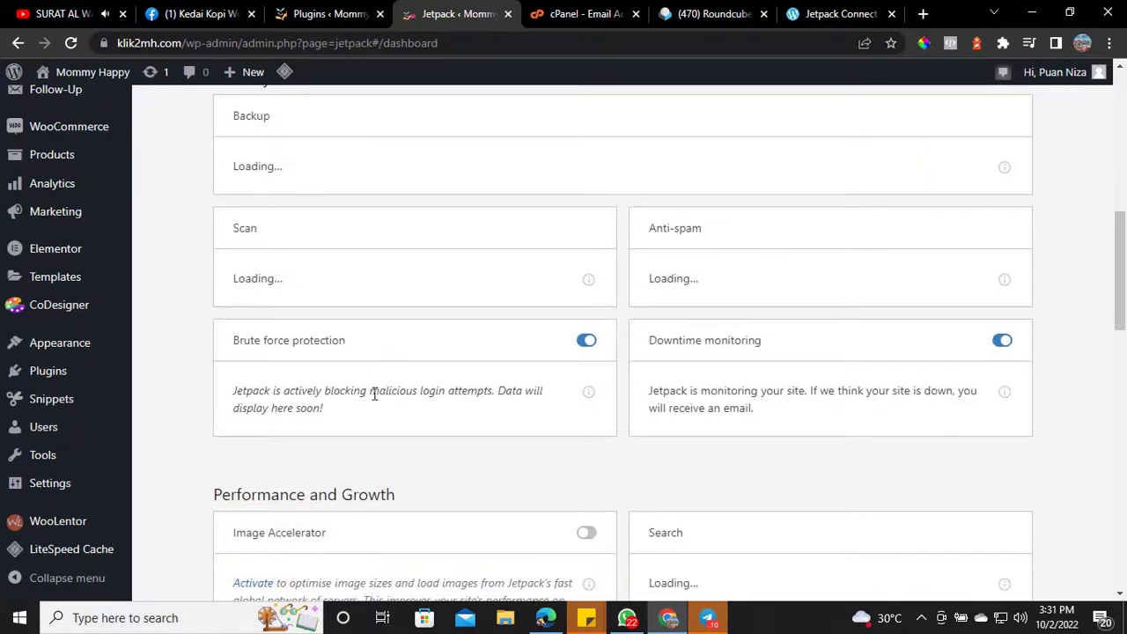
scroll(437, 365, up, 4)
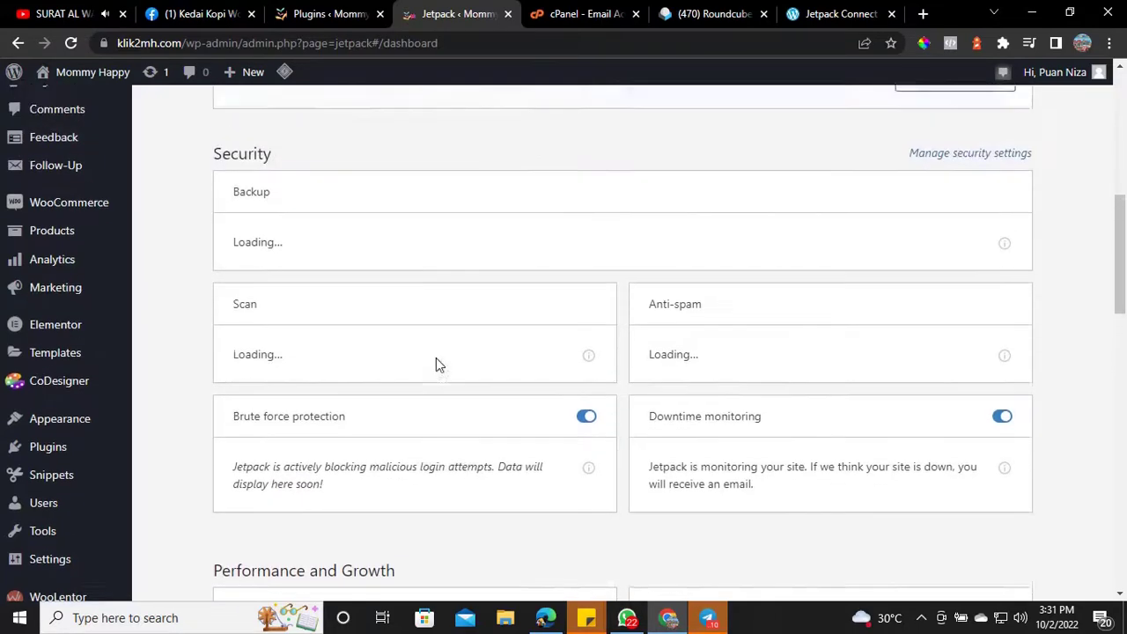
scroll(438, 365, up, 3)
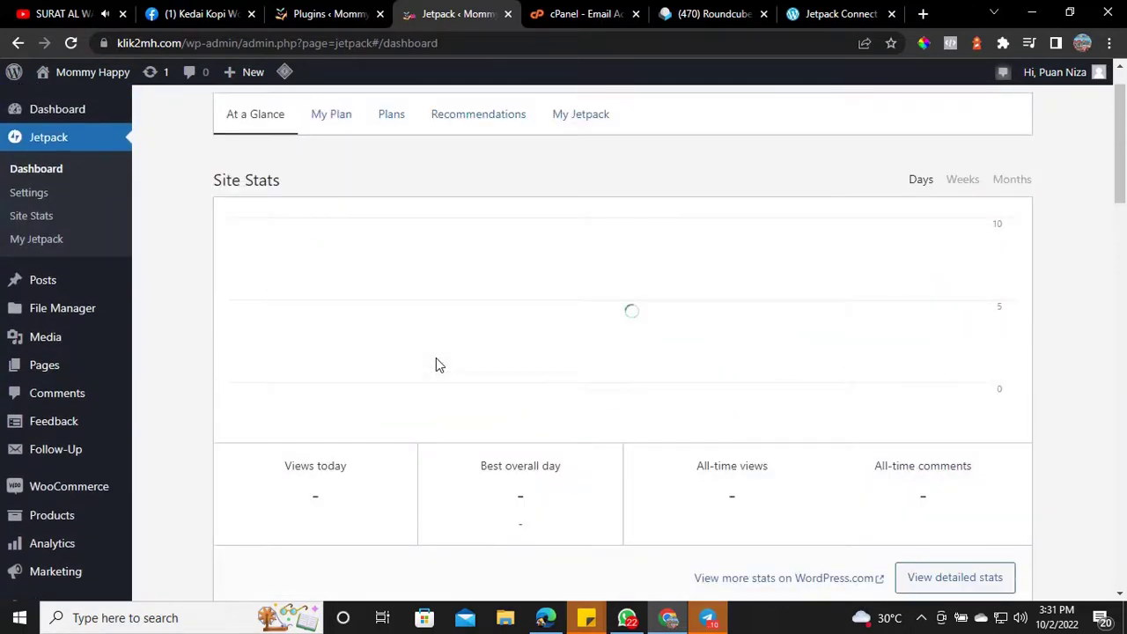
scroll(438, 365, down, 2)
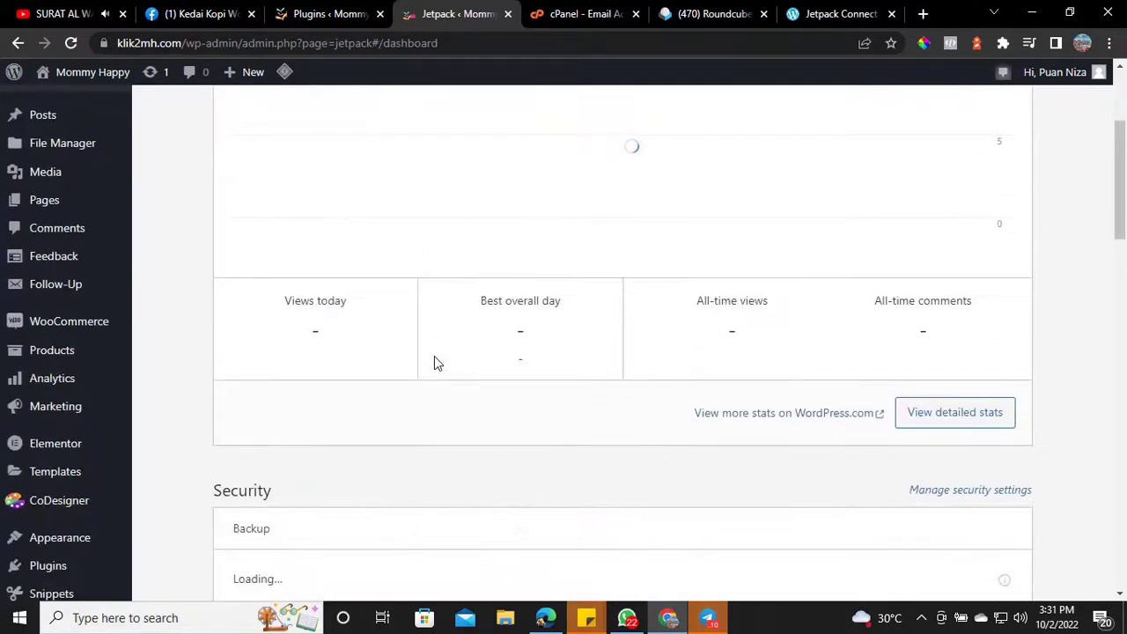
scroll(397, 295, up, 2)
scroll(402, 298, up, 1)
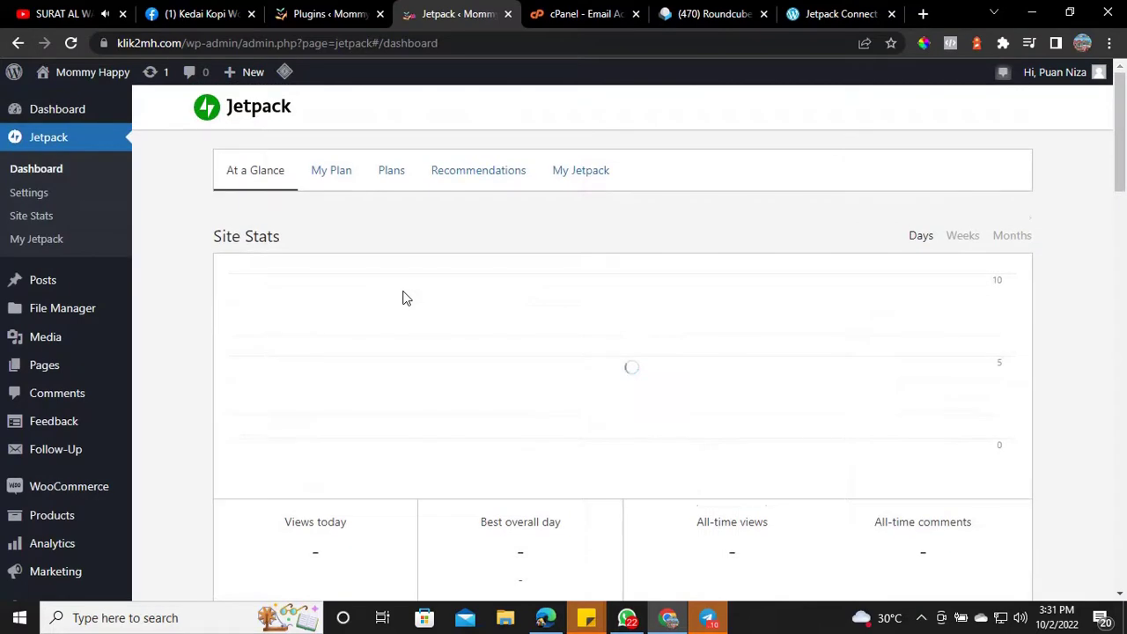
scroll(587, 299, down, 2)
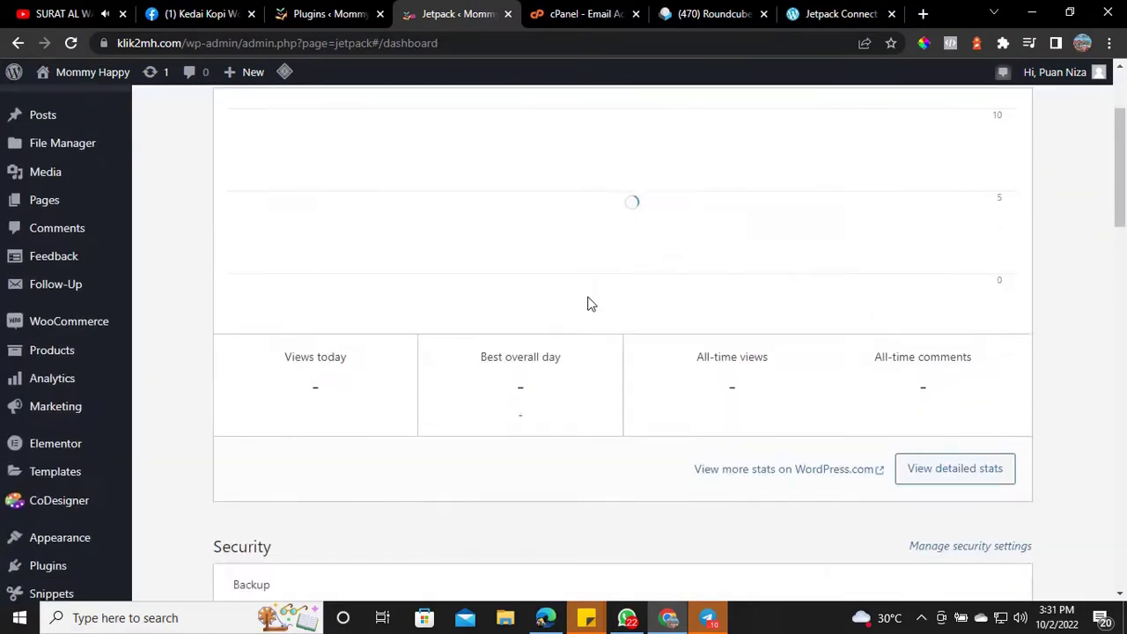
scroll(589, 303, up, 2)
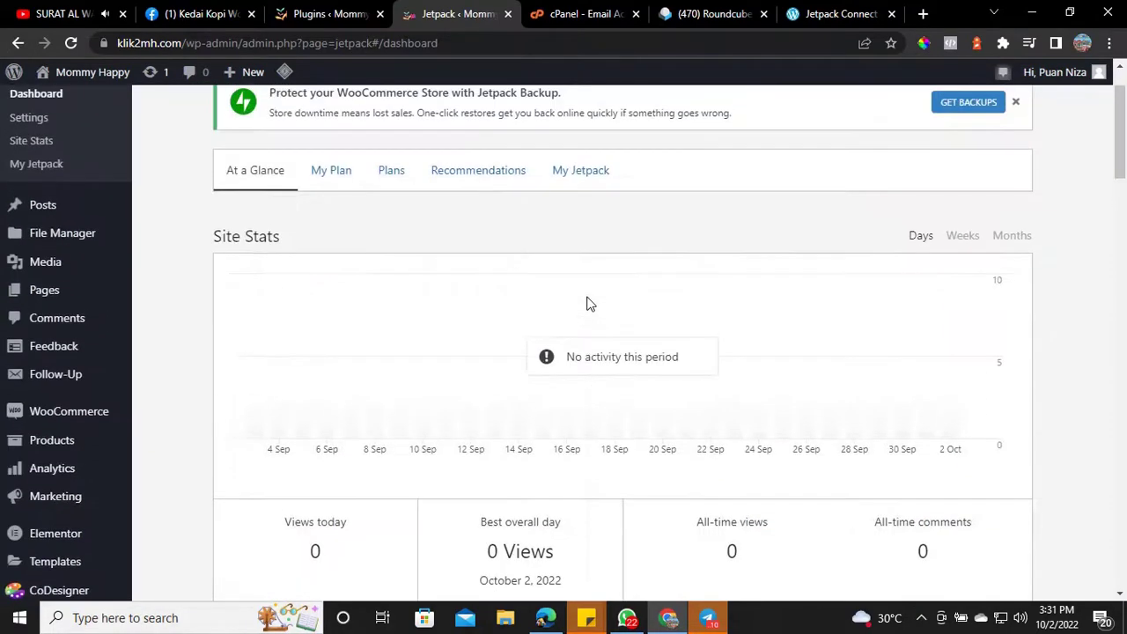
Review the dashboard's Backup card, Security and Performance and Growth features, and the site and account connections
scroll(576, 300, down, 5)
scroll(485, 364, down, 3)
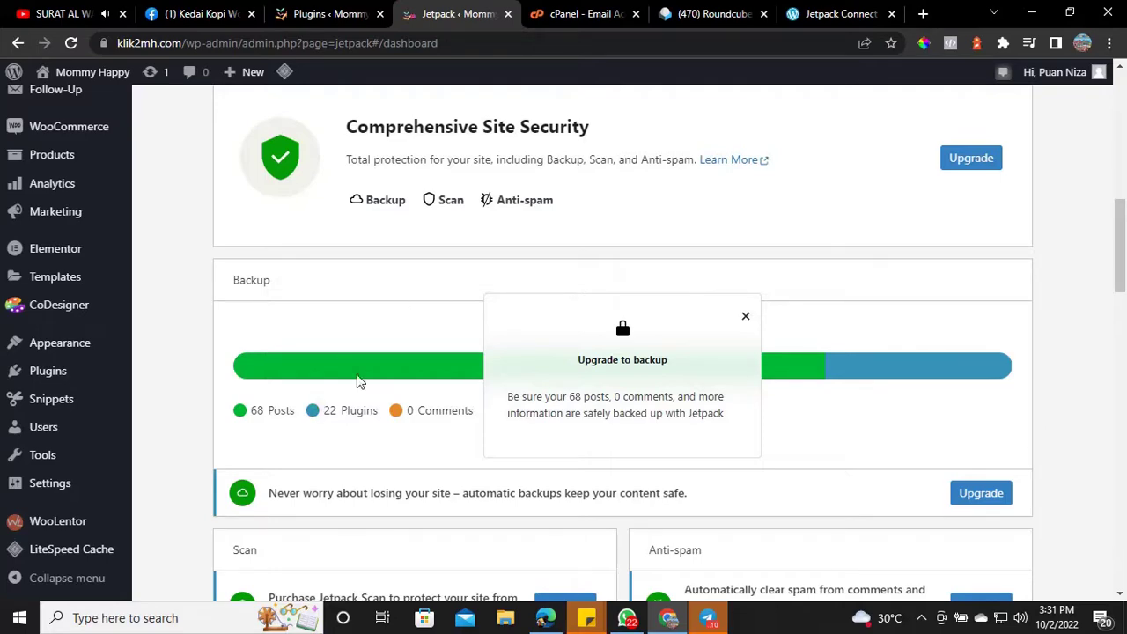
scroll(760, 311, down, 5)
scroll(578, 410, down, 2)
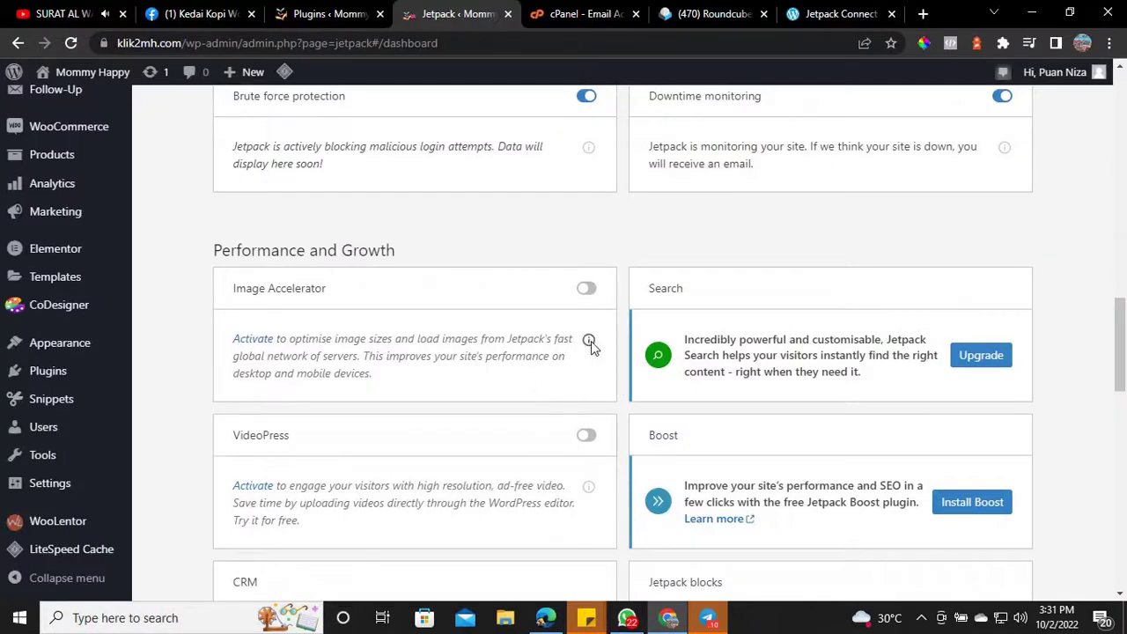
scroll(710, 402, down, 5)
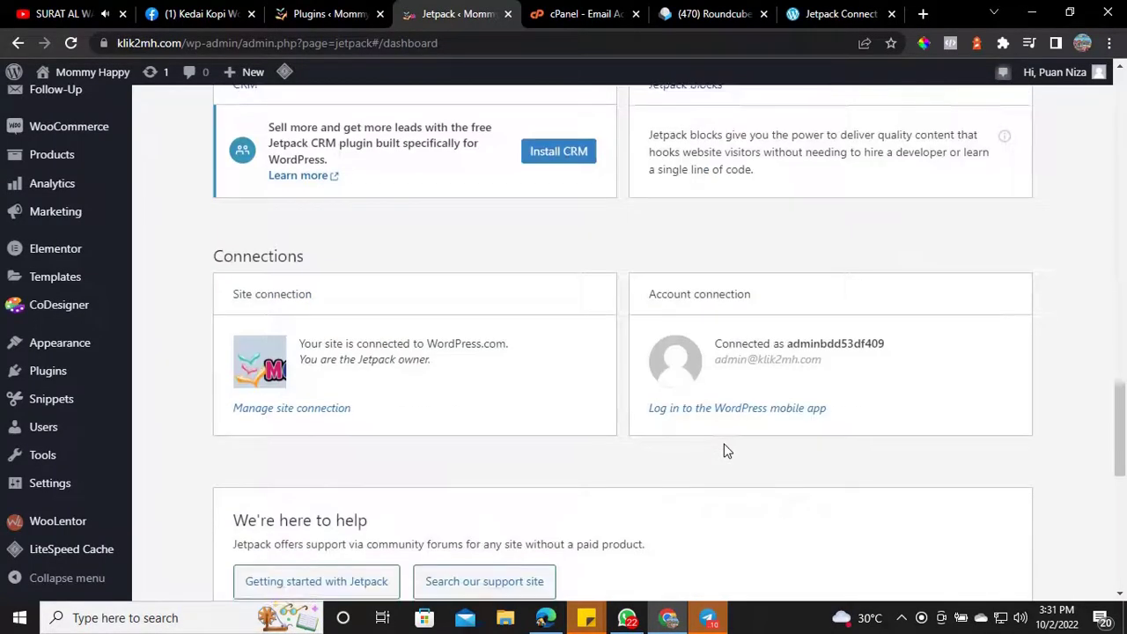
scroll(724, 452, down, 3)
scroll(978, 378, up, 5)
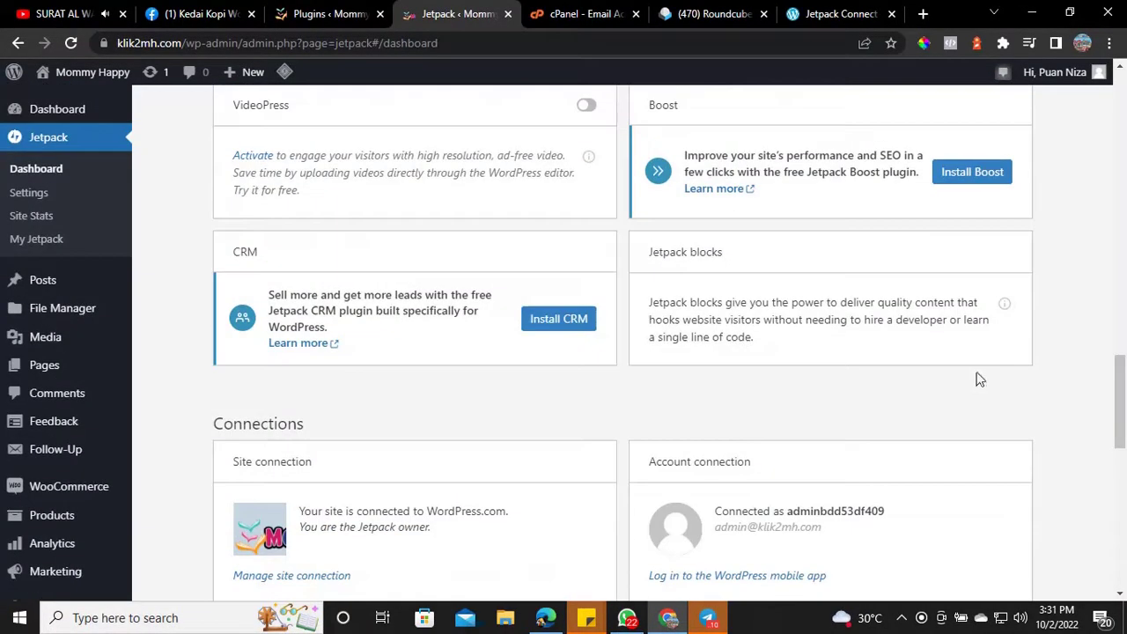
click(921, 618)
click(874, 553)
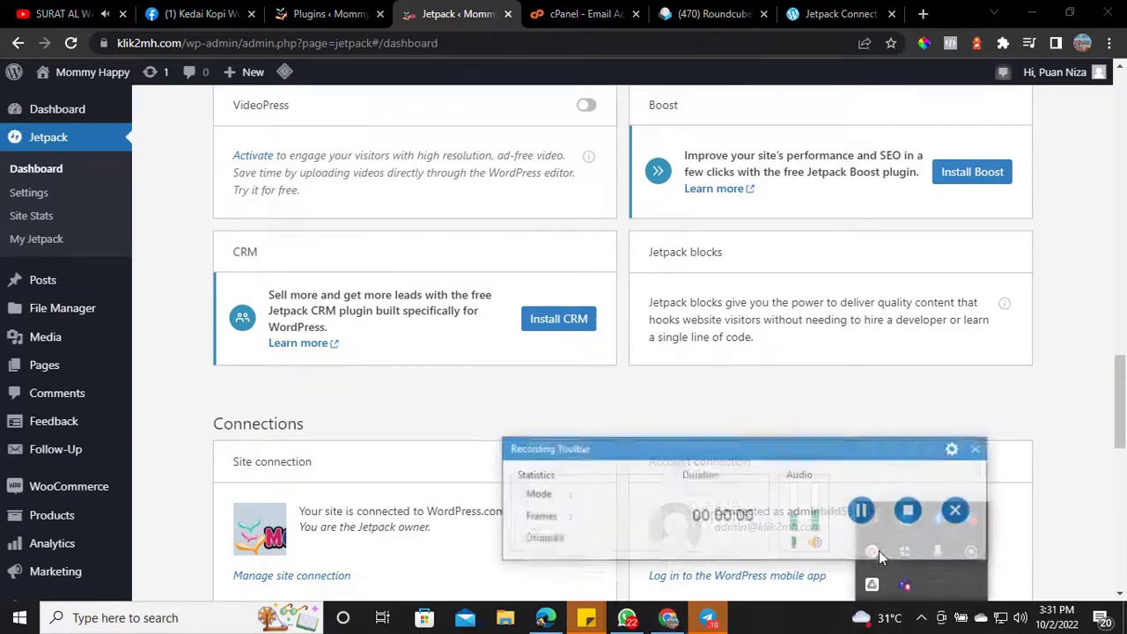